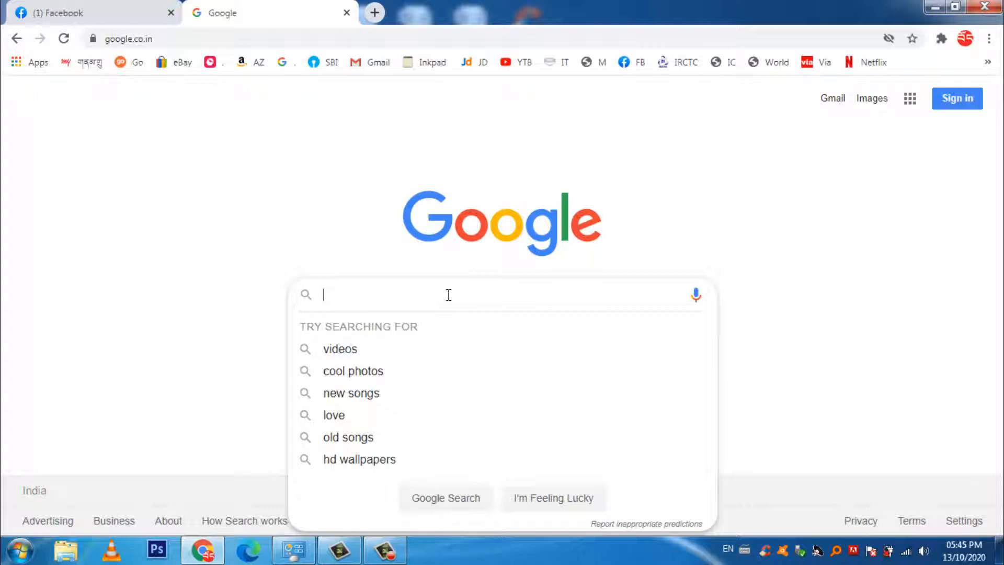
# Search Google for "winrar 32 bit".
pyautogui.write('W')
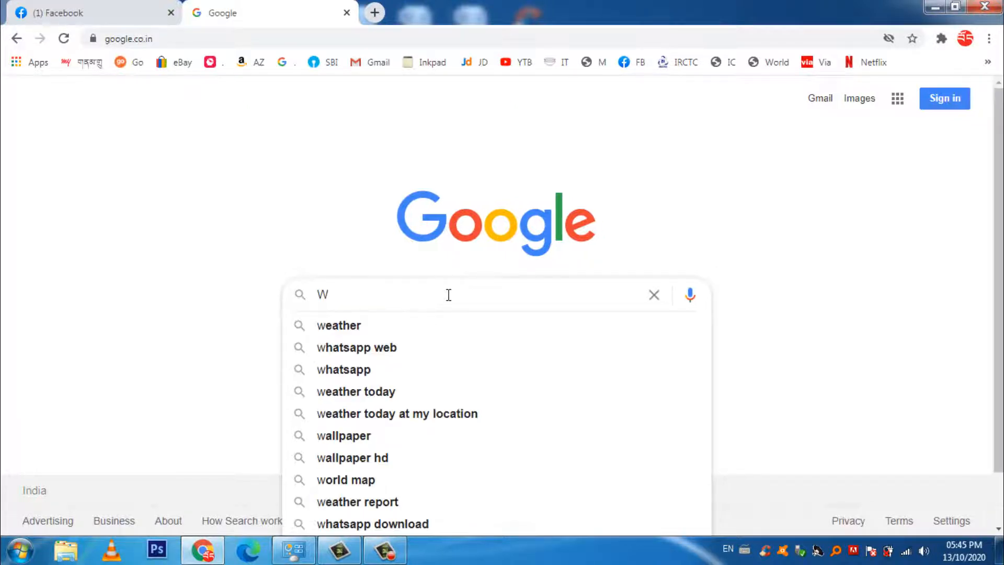
pyautogui.write('in')
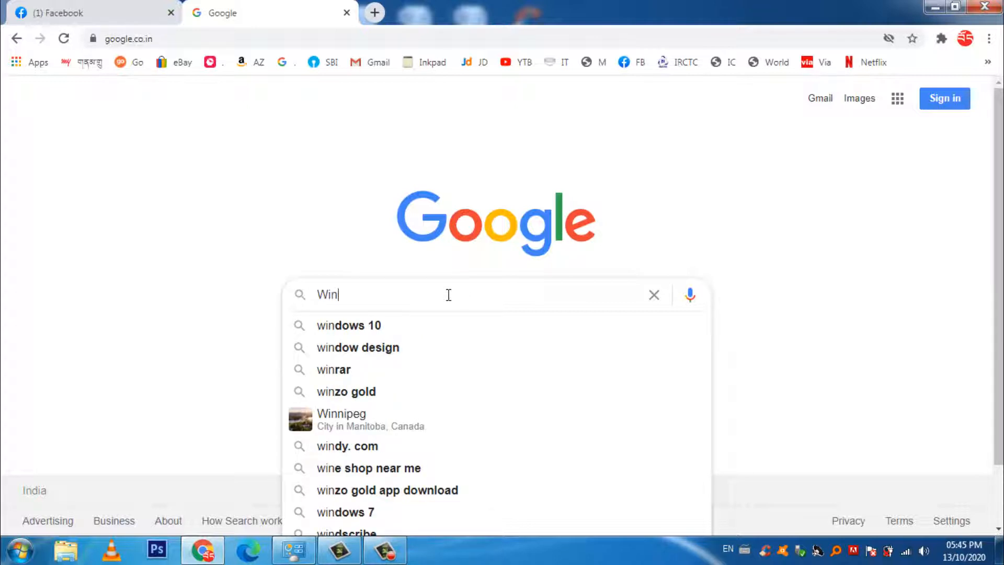
pyautogui.write('Ara')
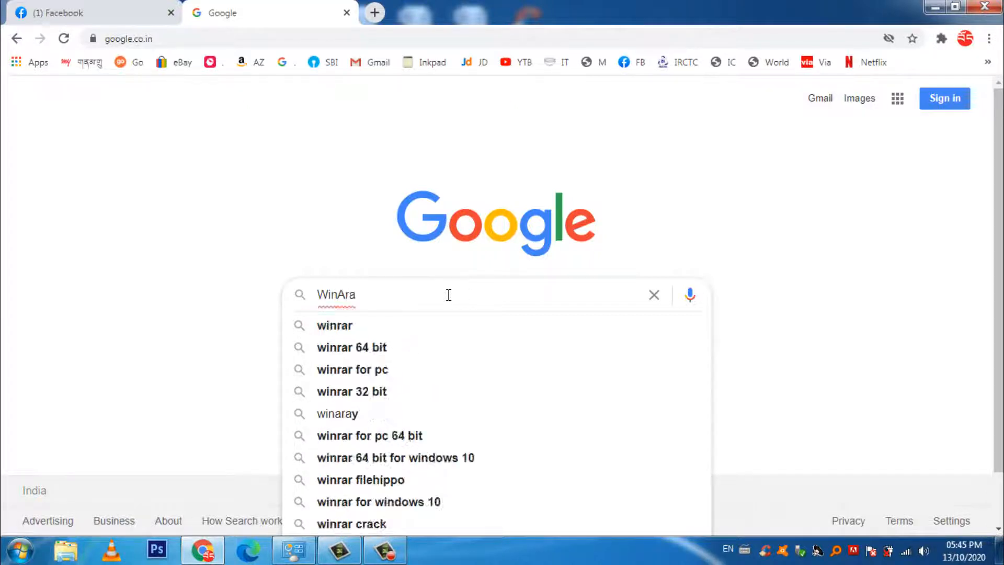
pyautogui.press('BackSpace')
pyautogui.press('BackSpace')
pyautogui.press('BackSpace')
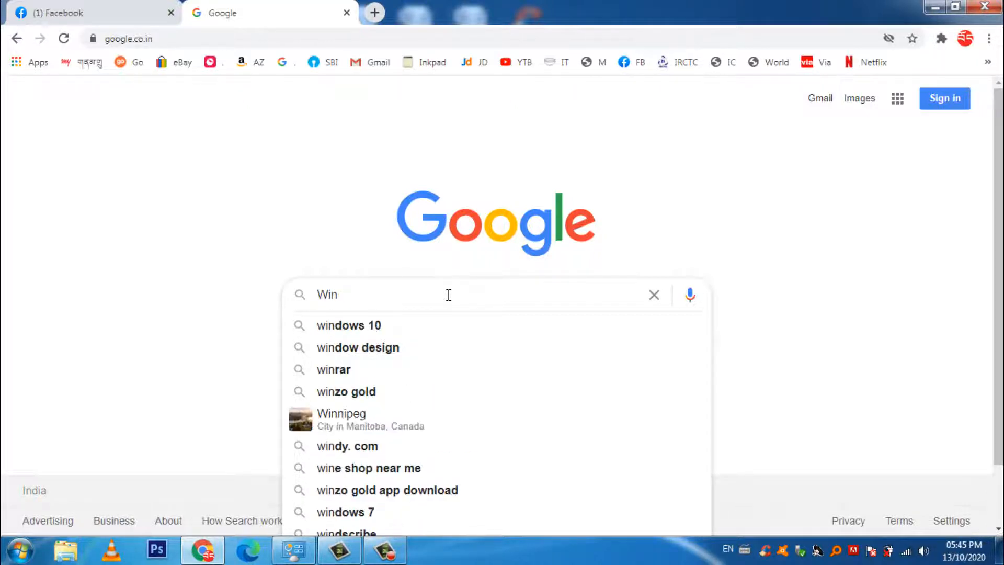
pyautogui.write('Rar')
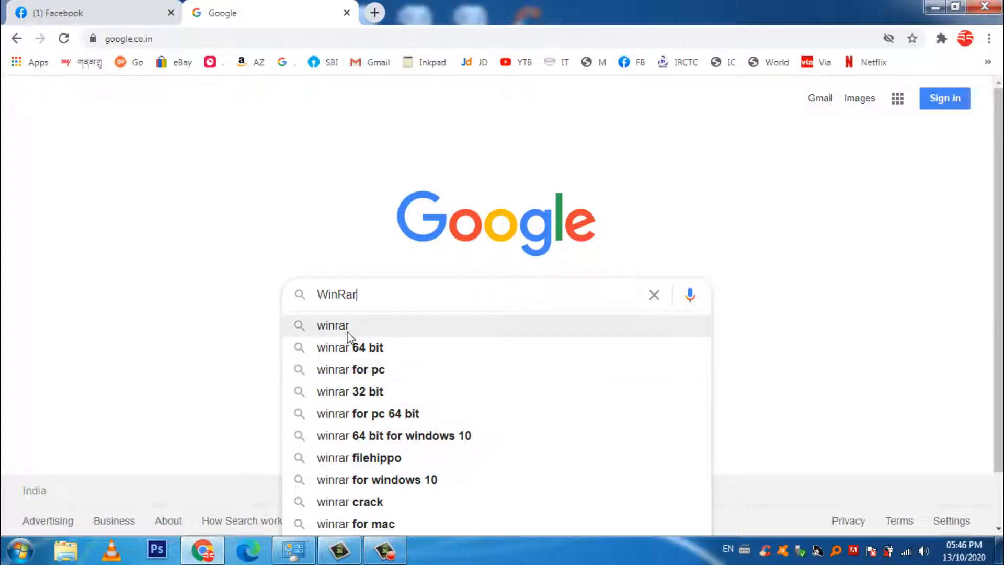
pyautogui.click(370, 392)
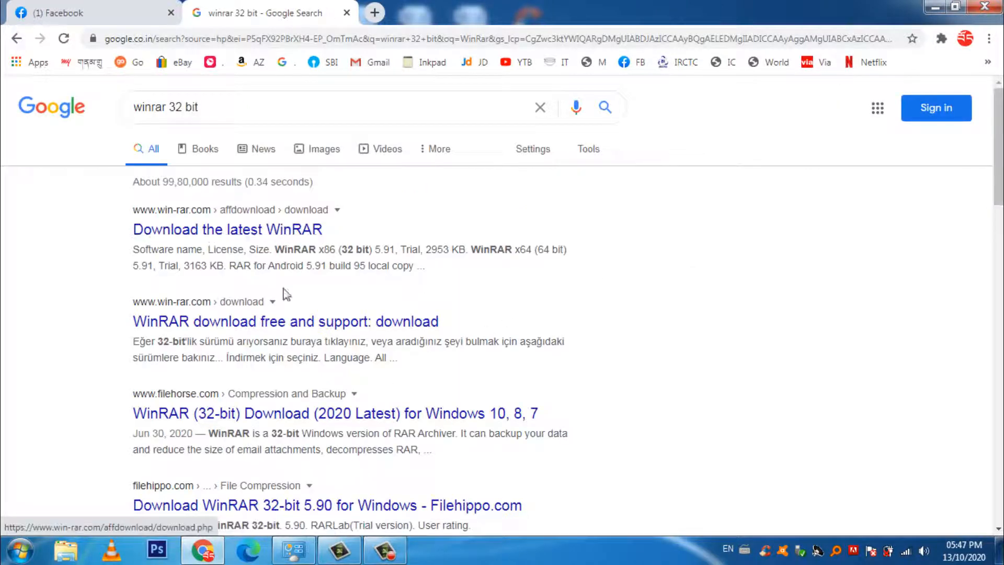
# Look through the search results and open the Filehippo download page for WinRAR 32-bit 5.90.
pyautogui.scroll(-4, 609, 277)
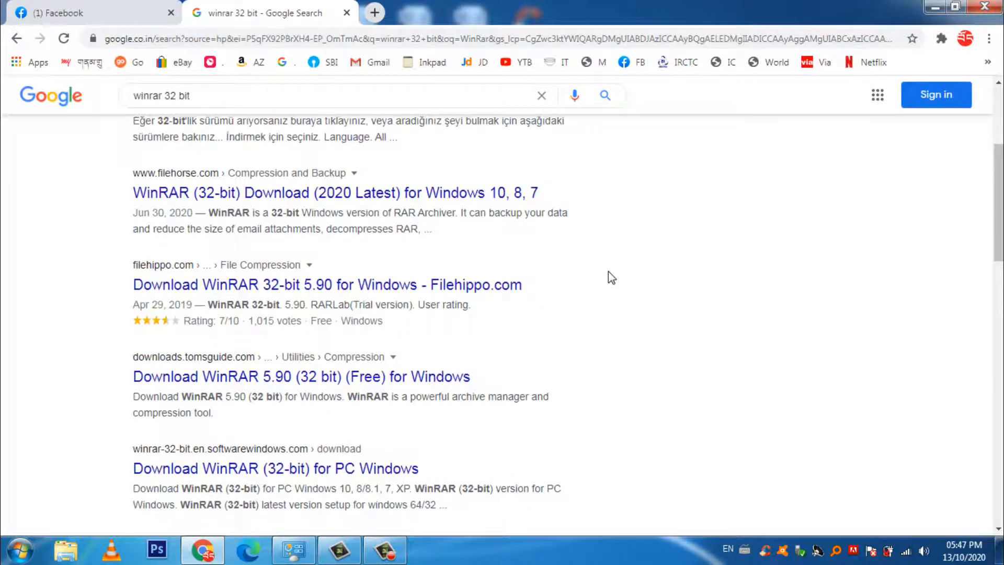
pyautogui.scroll(1, 611, 277)
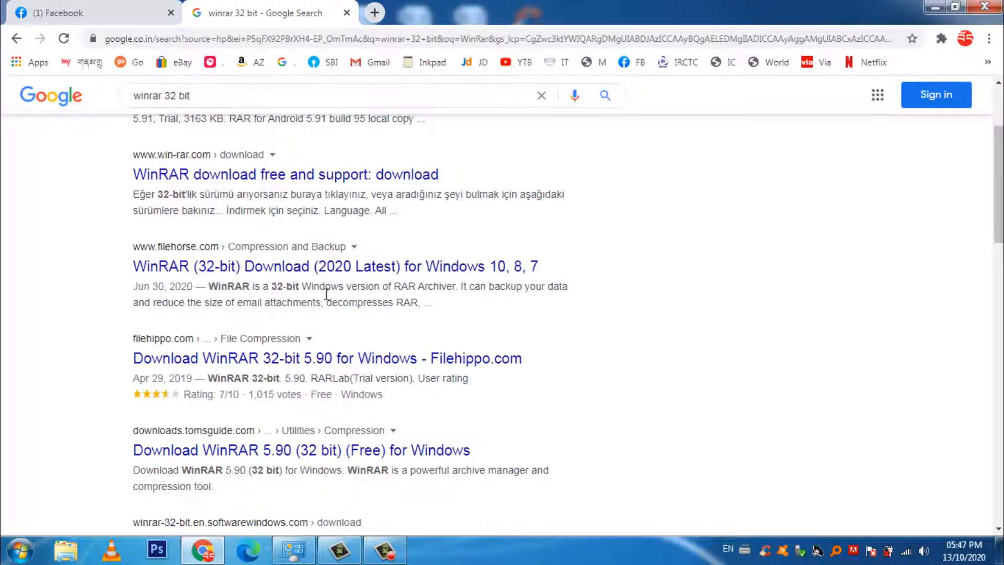
pyautogui.scroll(1, 403, 236)
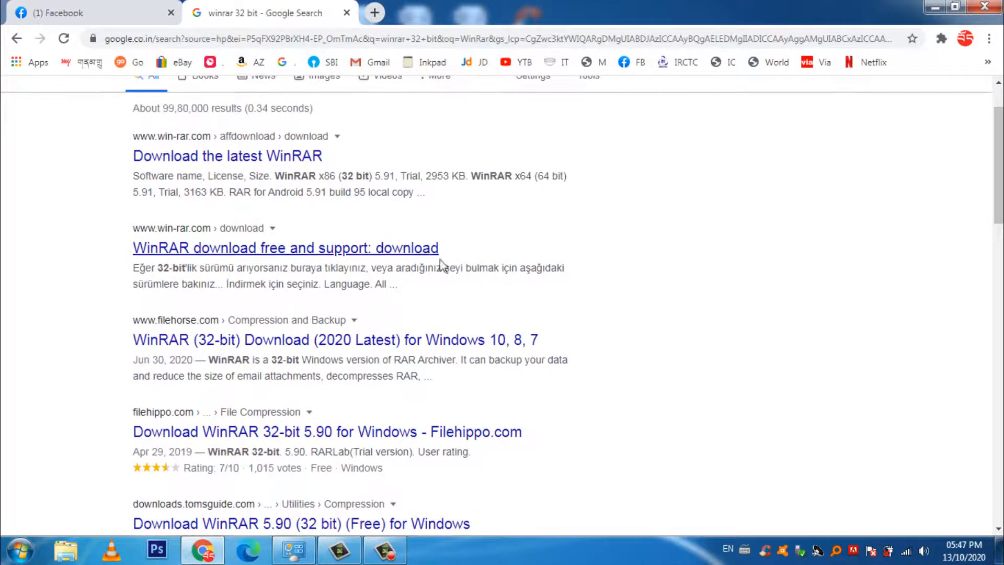
pyautogui.scroll(-2, 502, 277)
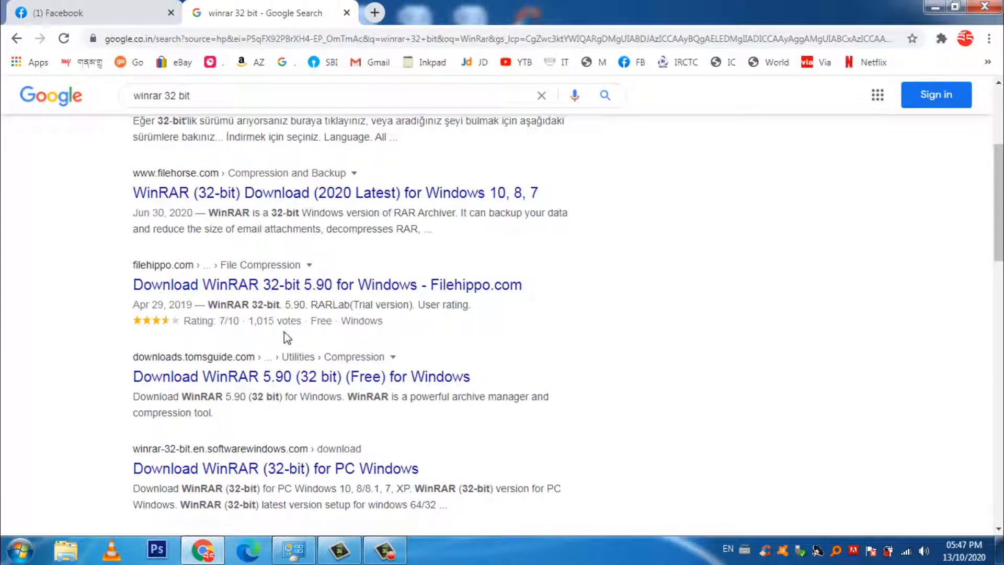
pyautogui.click(250, 287)
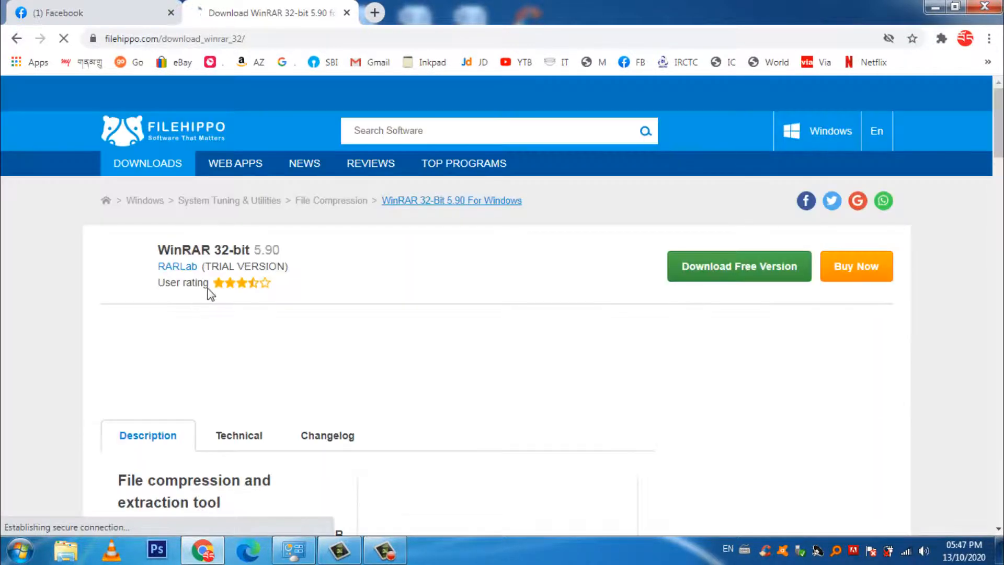
# Download the free version of WinRAR, decline the Opera offer, and save wrar590.exe in the Downloads folder.
pyautogui.click(715, 274)
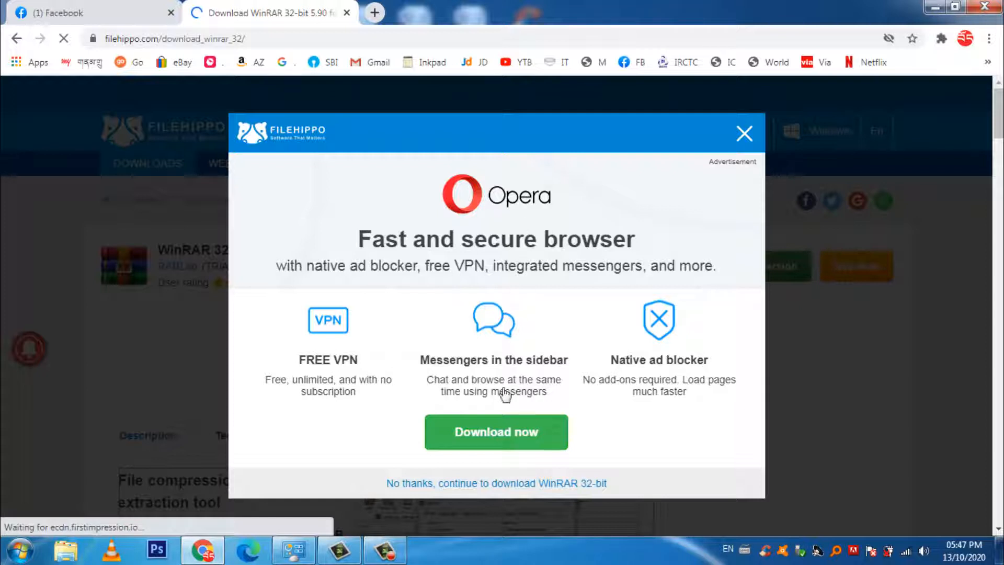
pyautogui.click(459, 484)
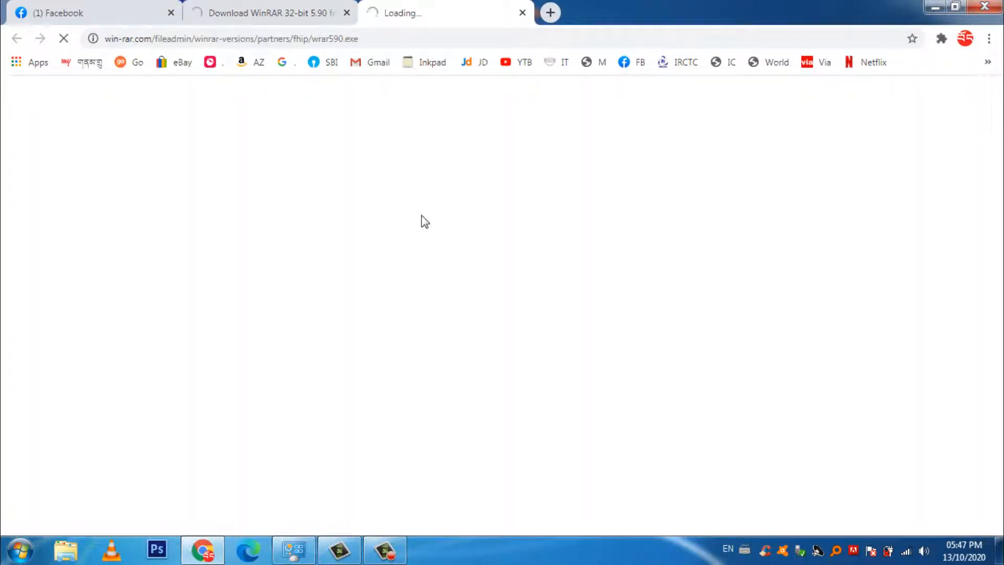
pyautogui.click(385, 550)
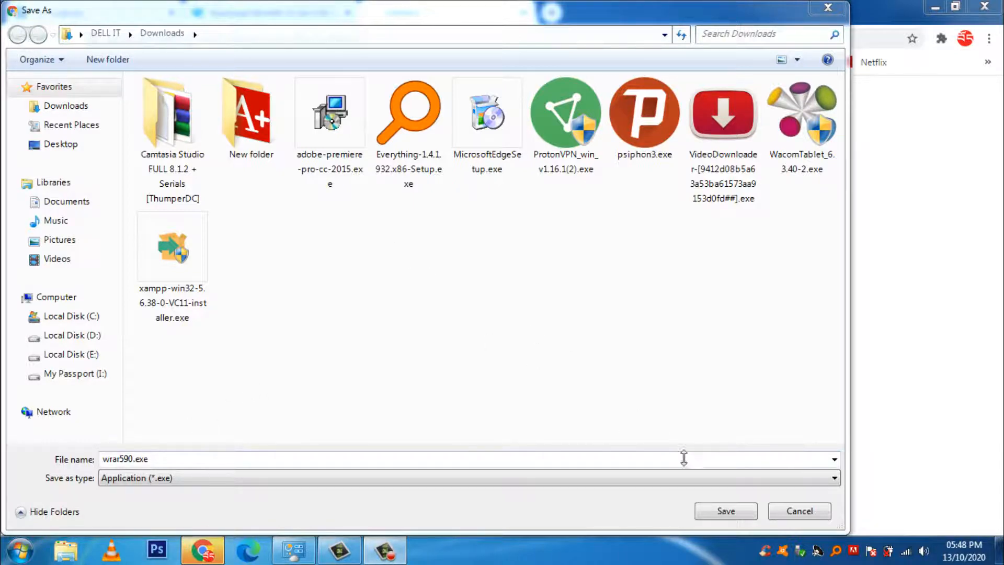
pyautogui.click(724, 510)
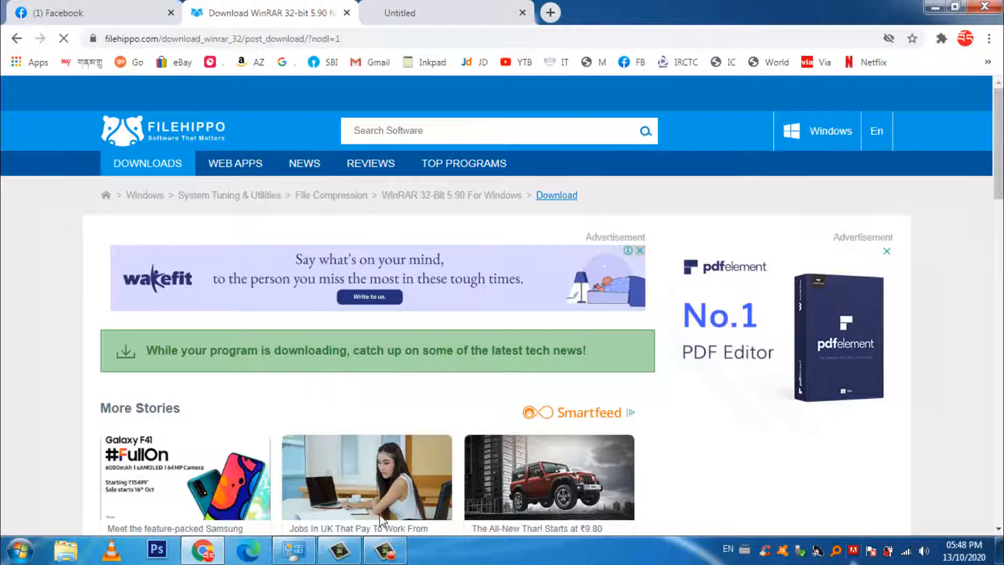
pyautogui.click(386, 552)
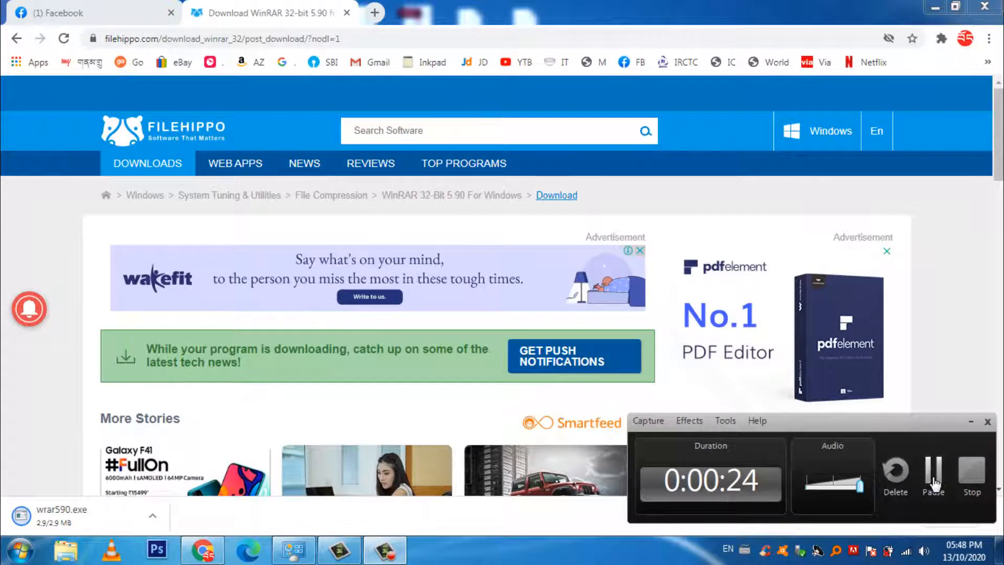
# Run wrar590.exe, install WinRAR in C:\Program Files\WinRAR with the default setup options, and return to the desktop.
pyautogui.click(68, 522)
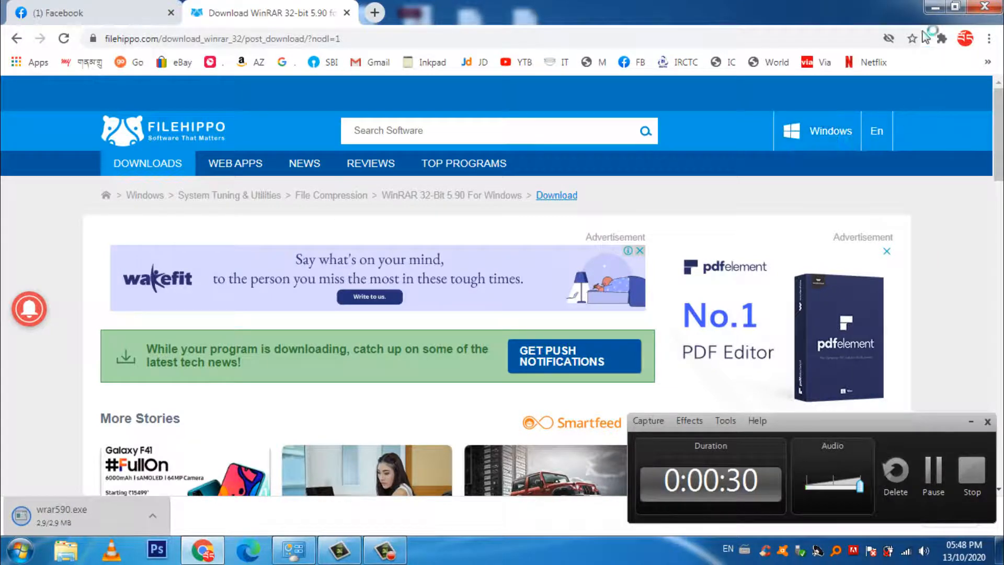
pyautogui.click(933, 9)
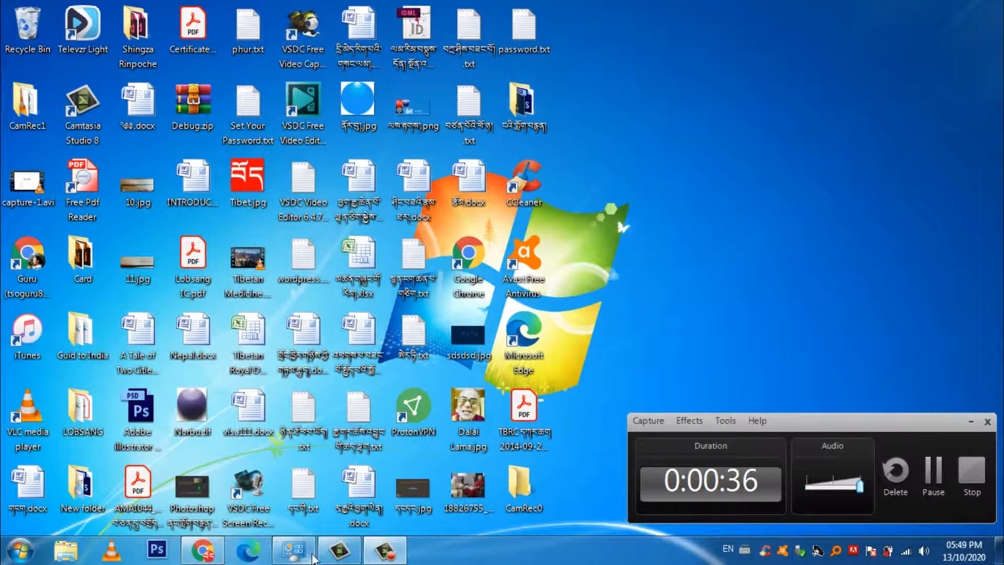
pyautogui.click(203, 550)
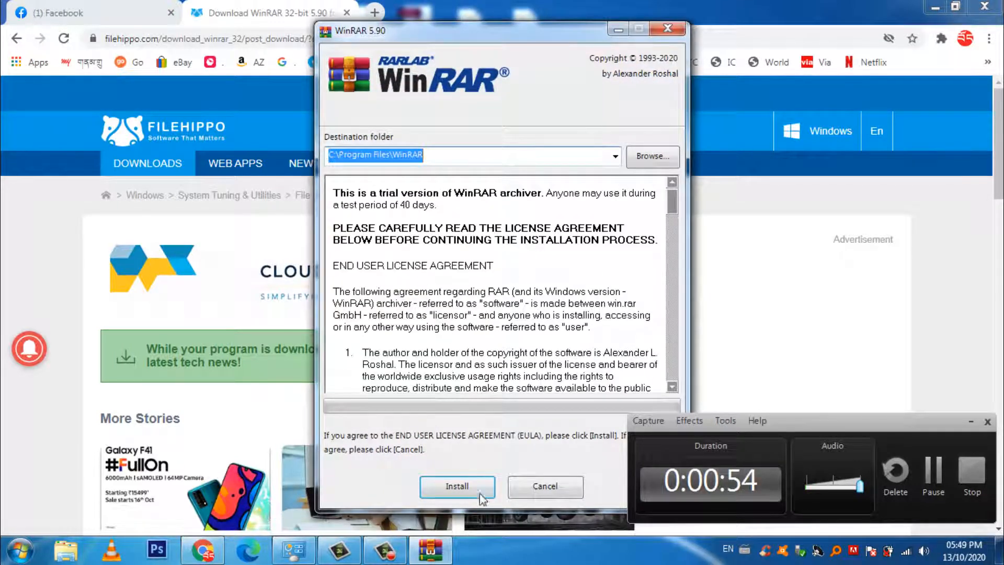
pyautogui.click(465, 484)
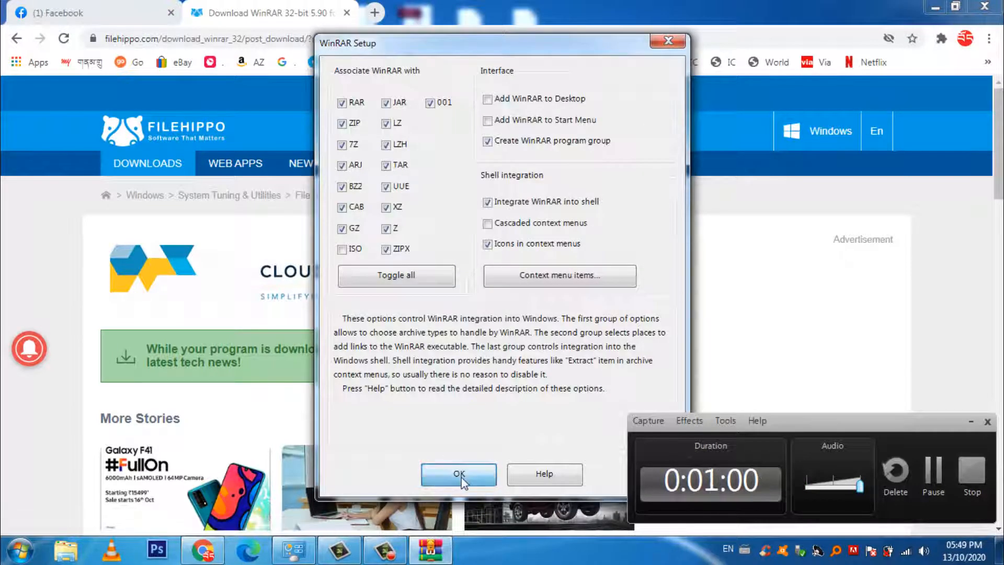
pyautogui.click(459, 475)
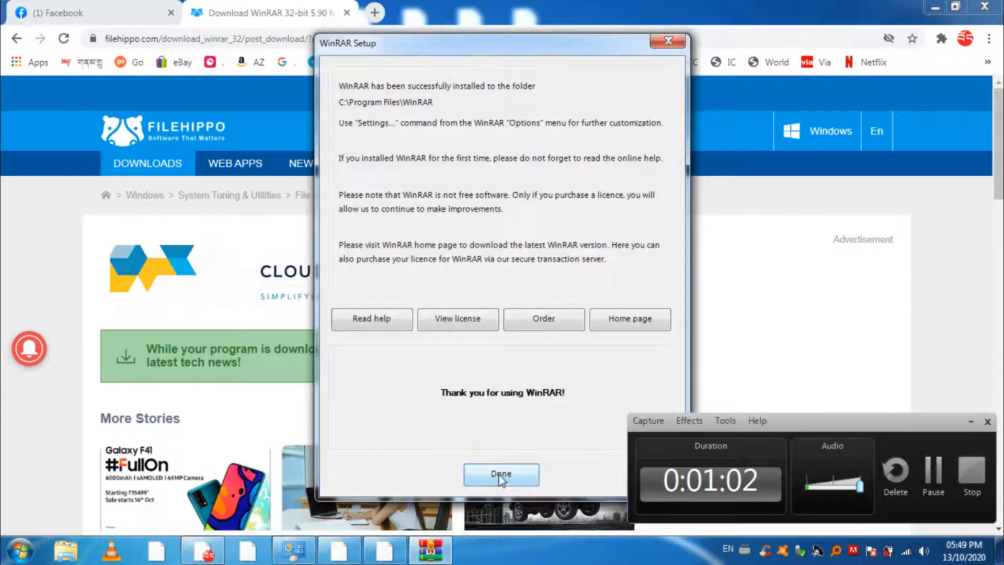
pyautogui.click(501, 475)
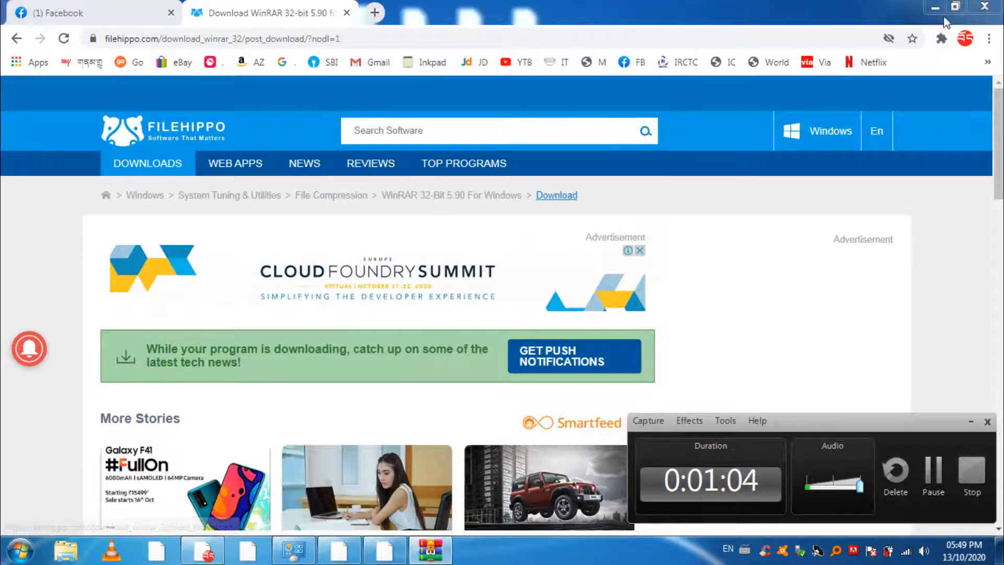
pyautogui.click(935, 7)
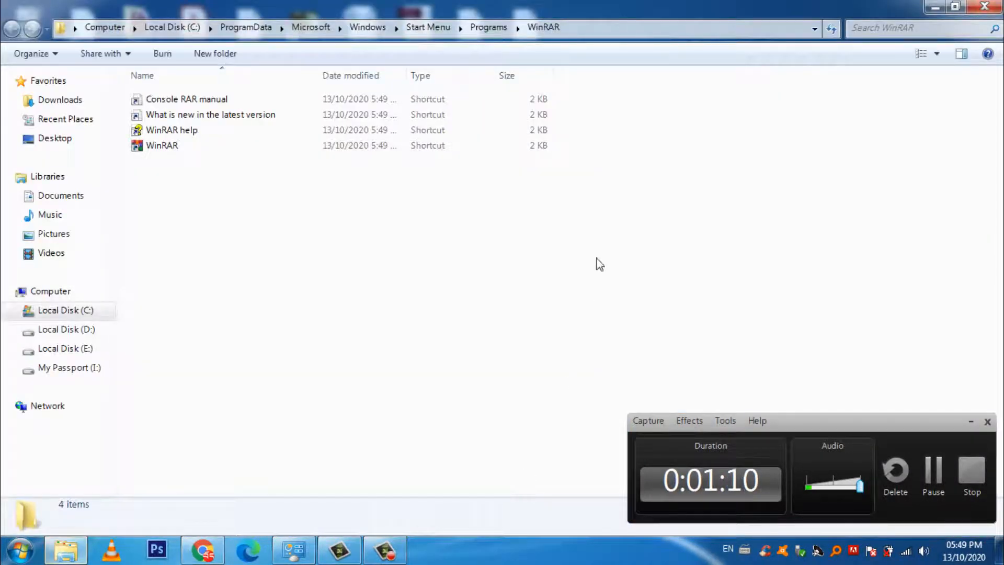
pyautogui.click(983, 6)
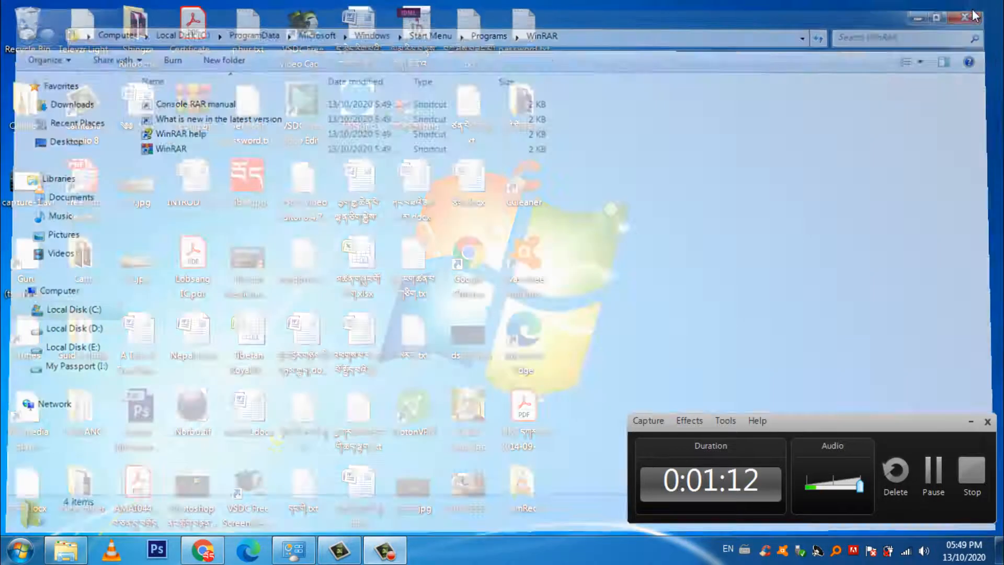
# Move the CamRec0 folder to the second place in the last desktop icon column and inspect its properties.
pyautogui.click(193, 119)
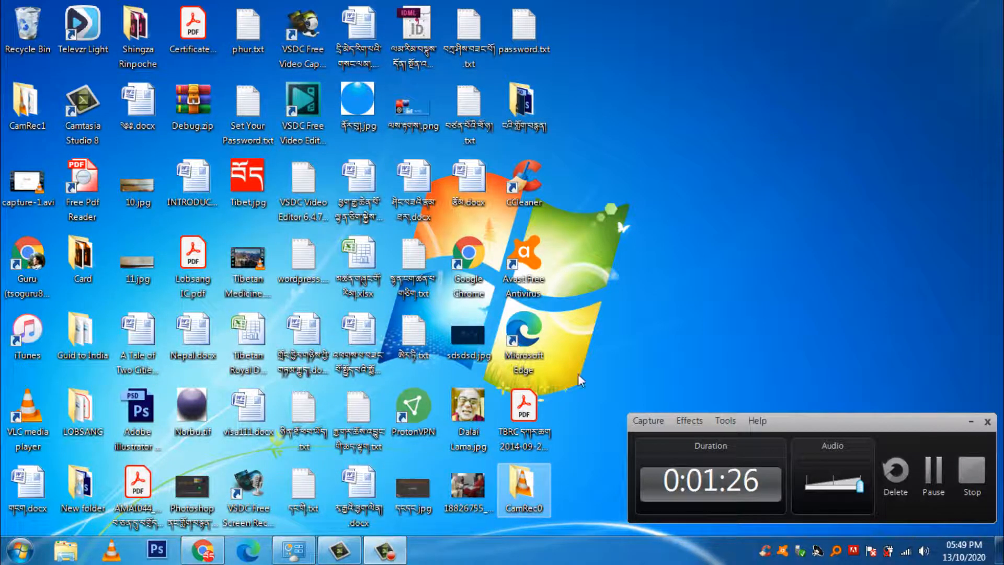
pyautogui.moveTo(579, 380); pyautogui.dragTo(515, 97)
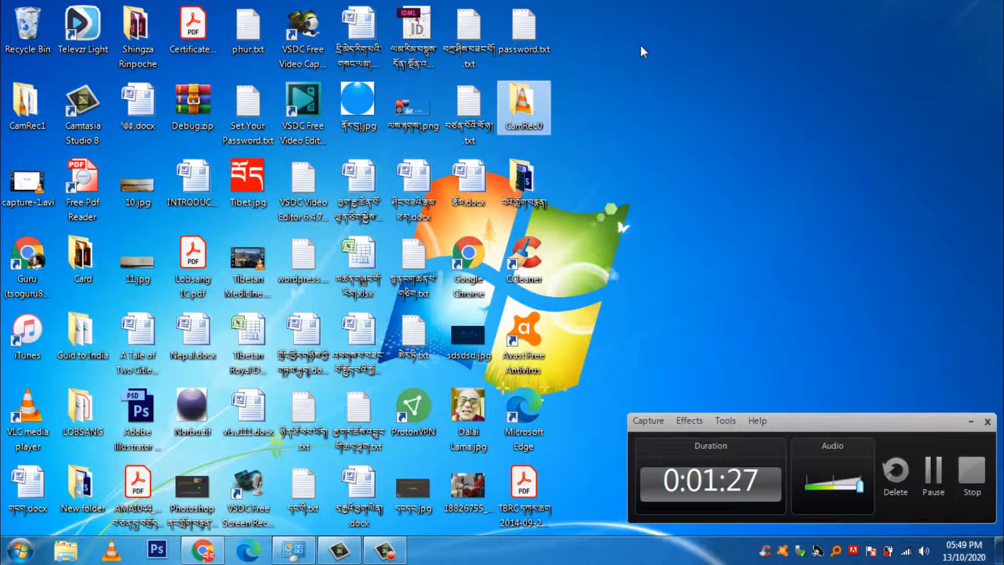
pyautogui.rightClick(509, 94)
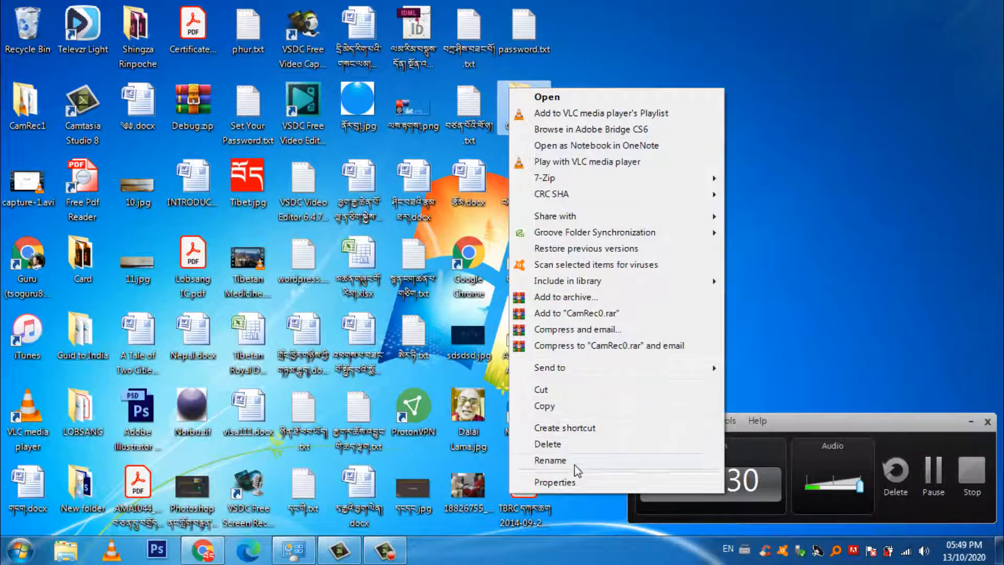
pyautogui.click(574, 481)
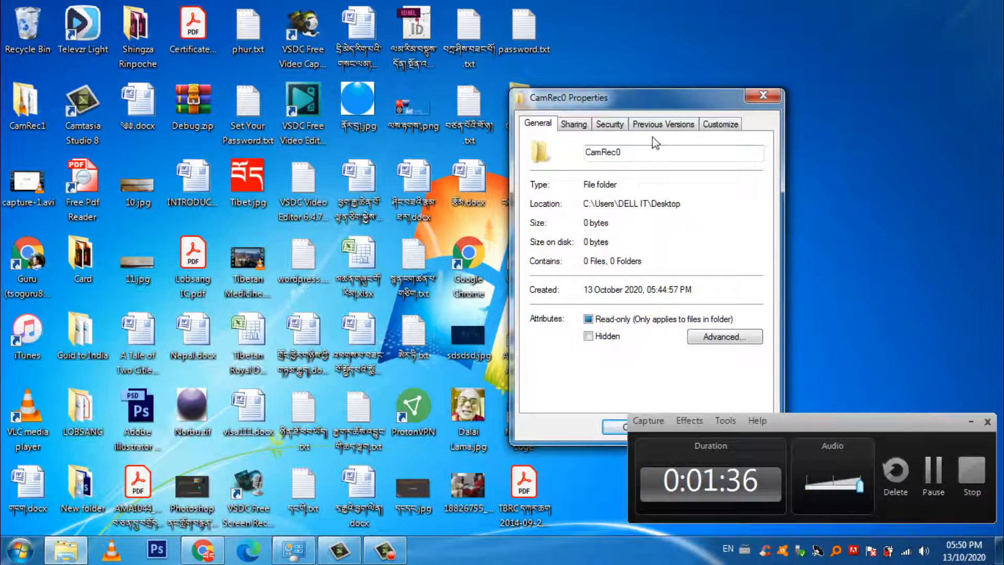
pyautogui.click(764, 96)
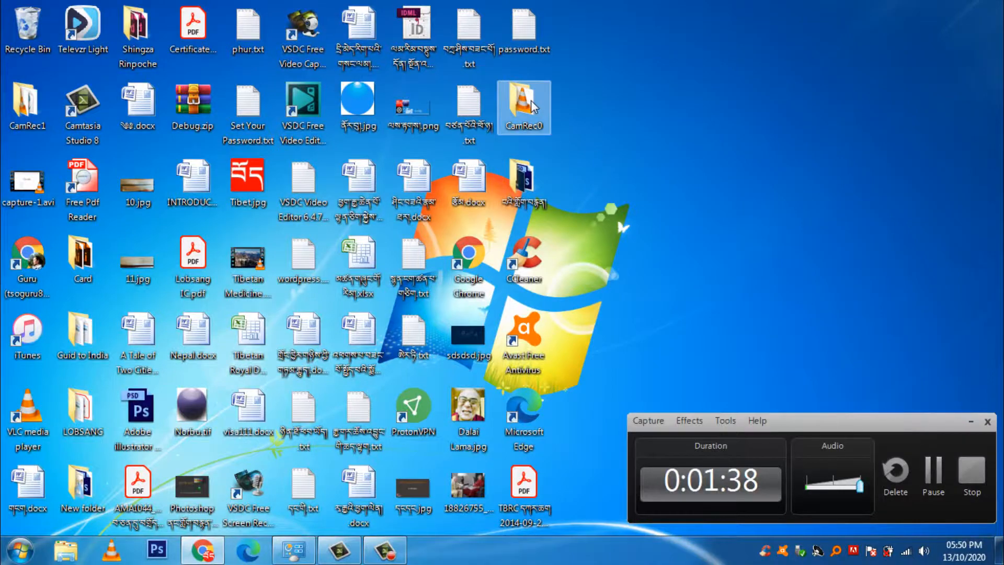
# Try to open the CamRec0 folder on the desktop.
pyautogui.doubleClick(531, 100)
pyautogui.click(591, 285)
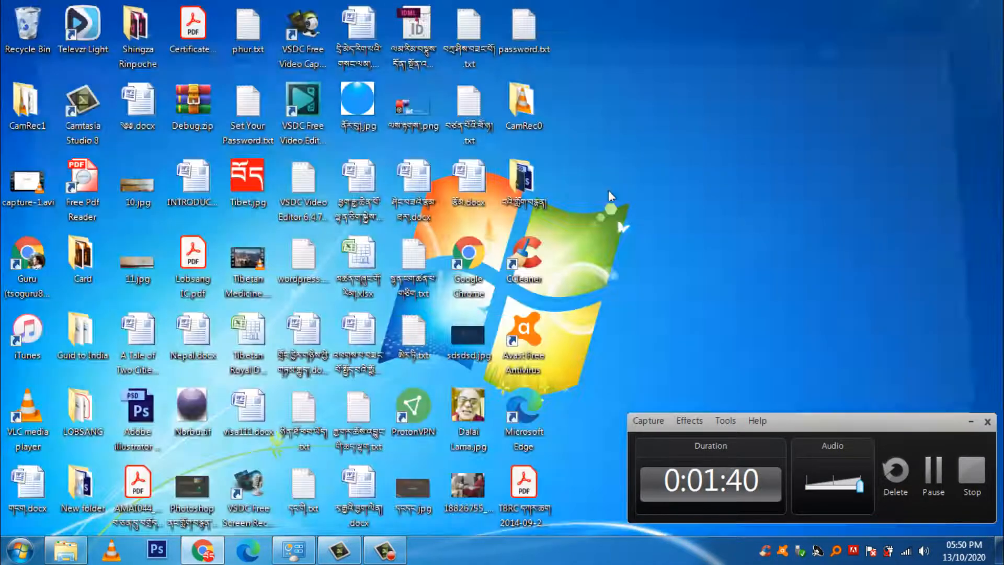
pyautogui.doubleClick(531, 99)
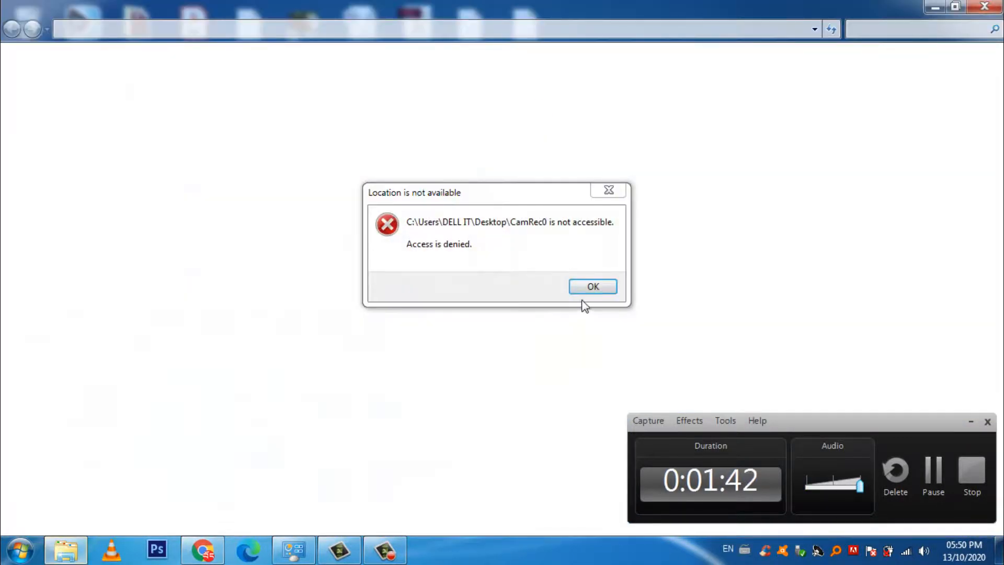
pyautogui.click(591, 287)
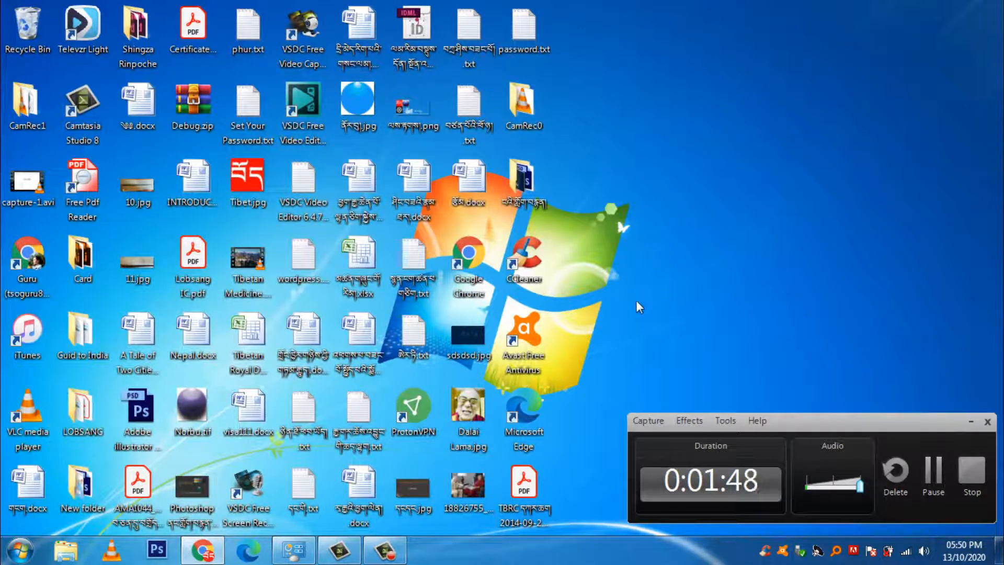
# Move capture-1.avi to the spot above the CamRec0 folder on the desktop and check the file size in its properties.
pyautogui.moveTo(26, 183); pyautogui.dragTo(695, 114)
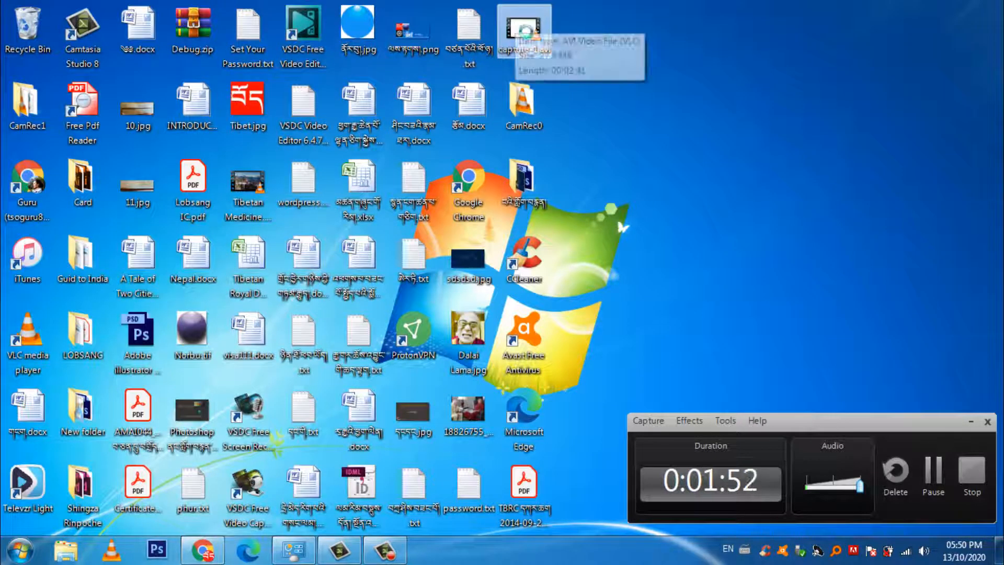
pyautogui.rightClick(517, 22)
pyautogui.click(559, 426)
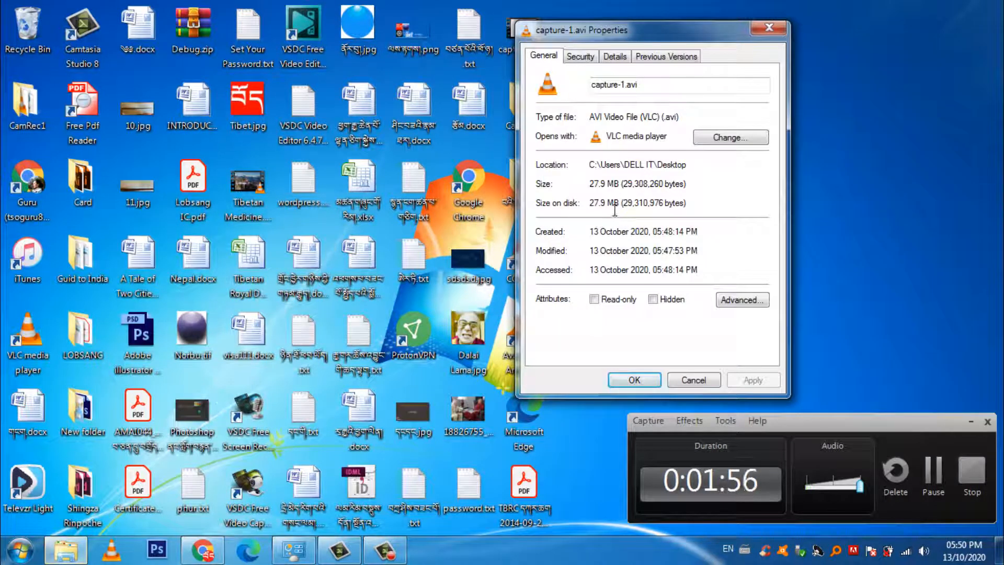
pyautogui.click(774, 30)
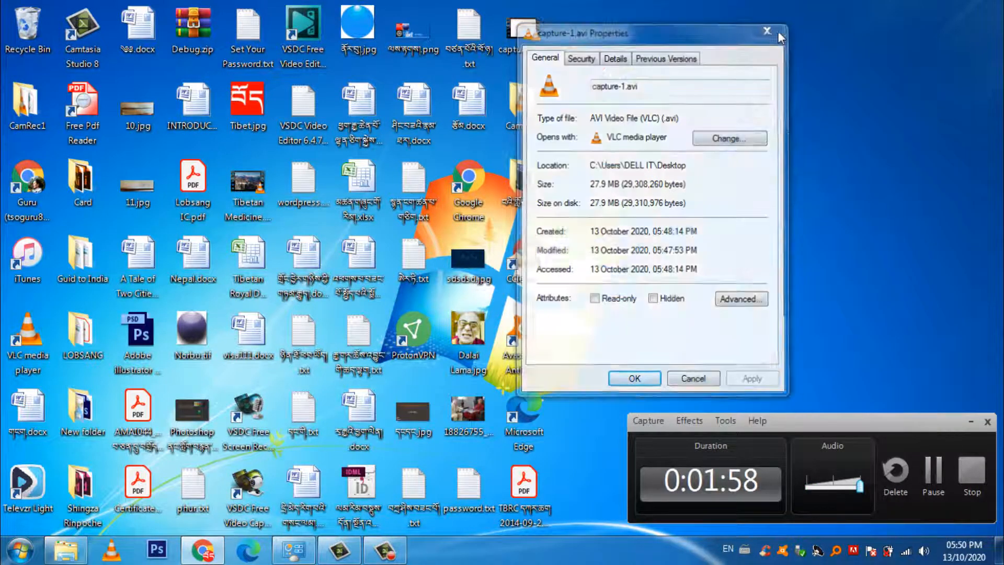
# Compress capture-1.avi on the desktop with WinRAR into capture-1.zip, using the ZIP archive format.
pyautogui.rightClick(533, 37)
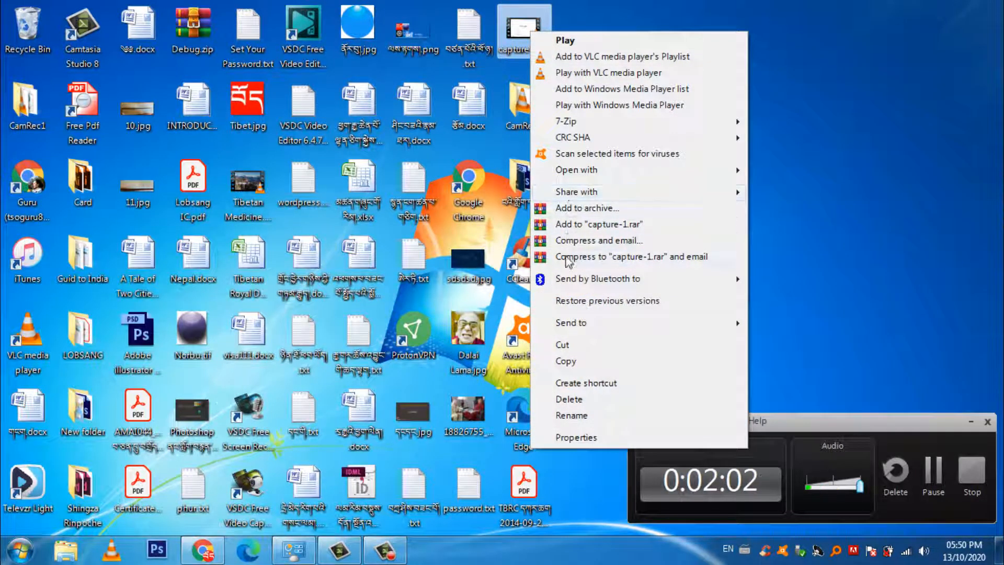
pyautogui.click(594, 211)
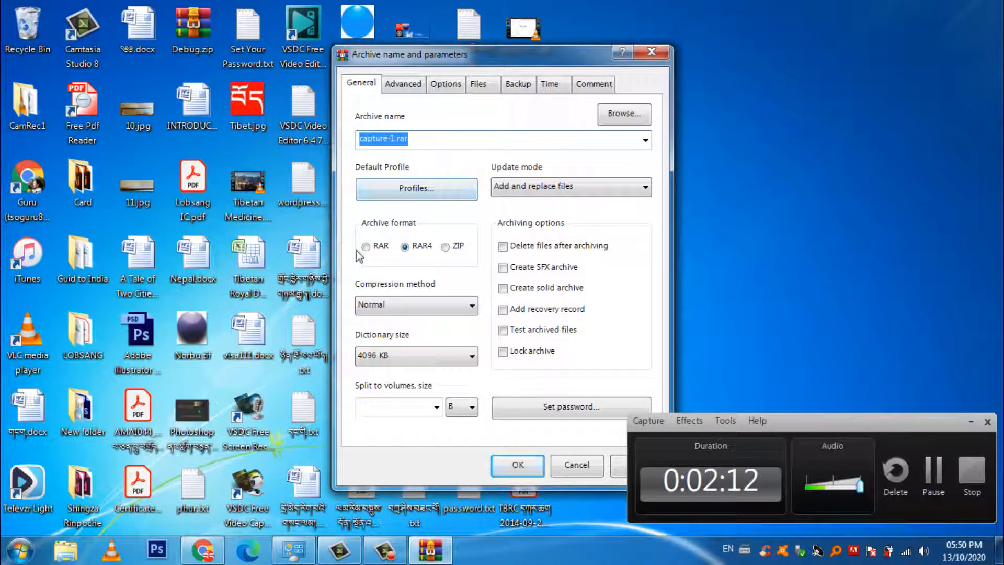
pyautogui.click(445, 248)
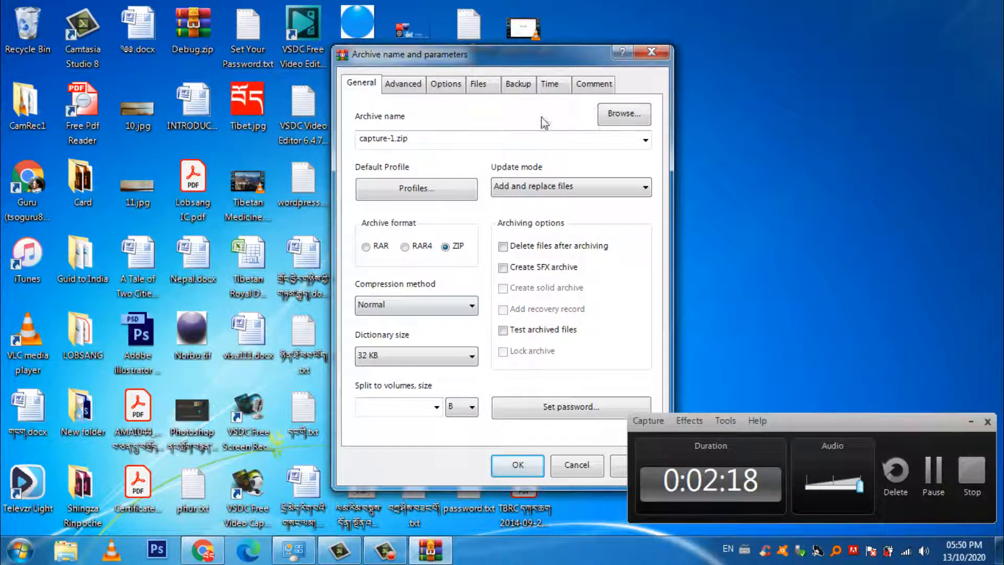
pyautogui.moveTo(543, 64); pyautogui.dragTo(404, 50)
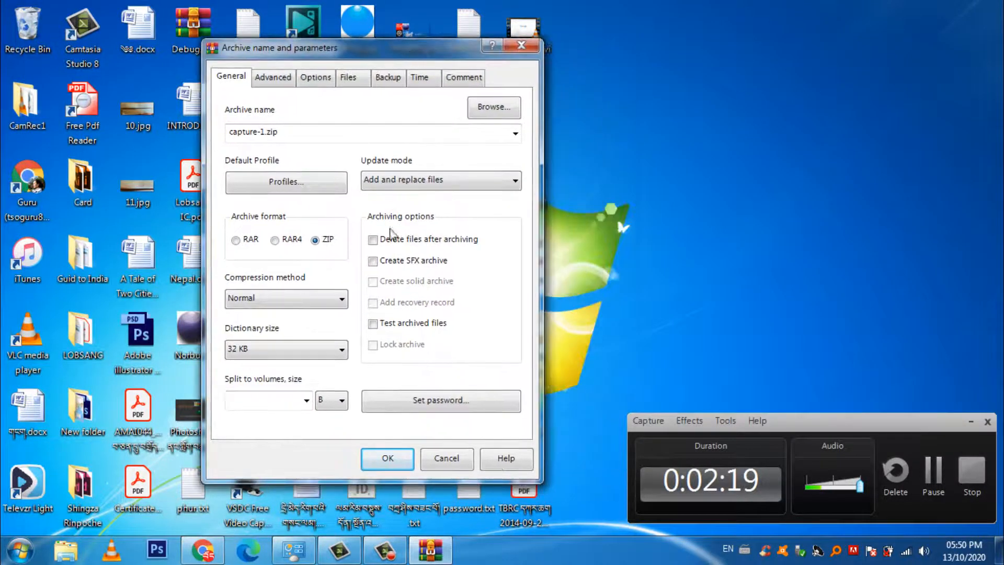
pyautogui.click(389, 446)
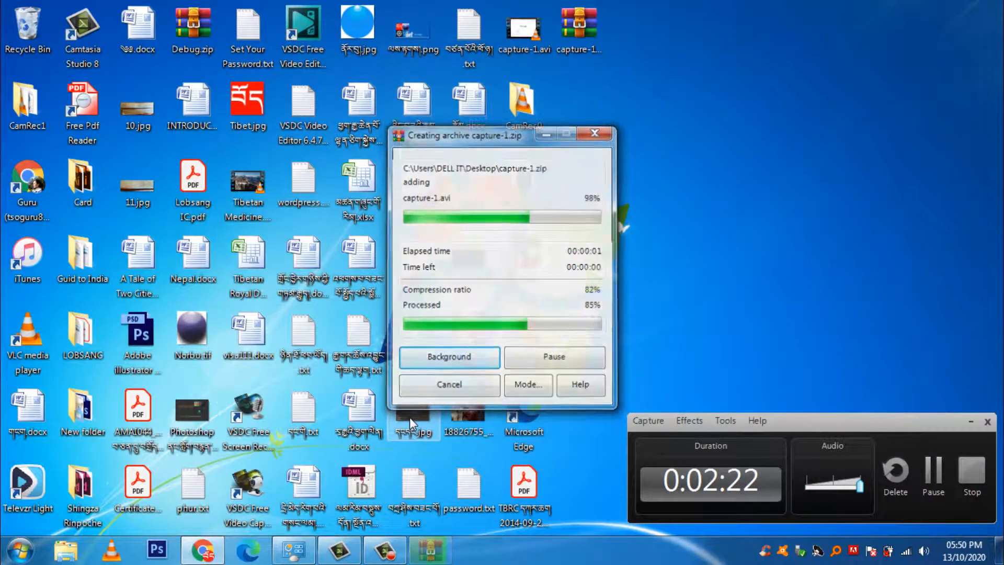
# Compare the file sizes of capture-1.zip and capture-1.avi in their properties side by side, and close both property windows.
pyautogui.rightClick(589, 13)
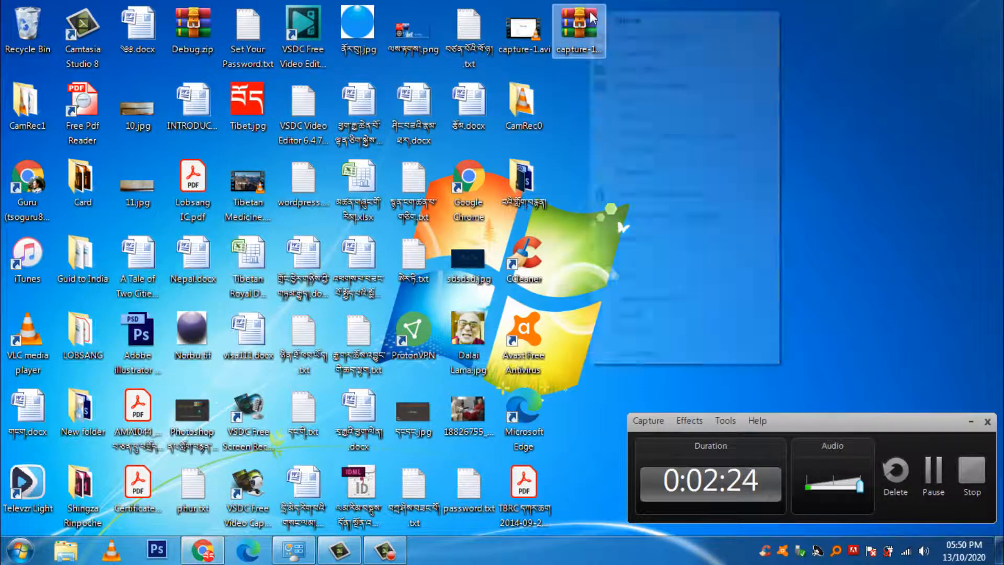
pyautogui.click(639, 356)
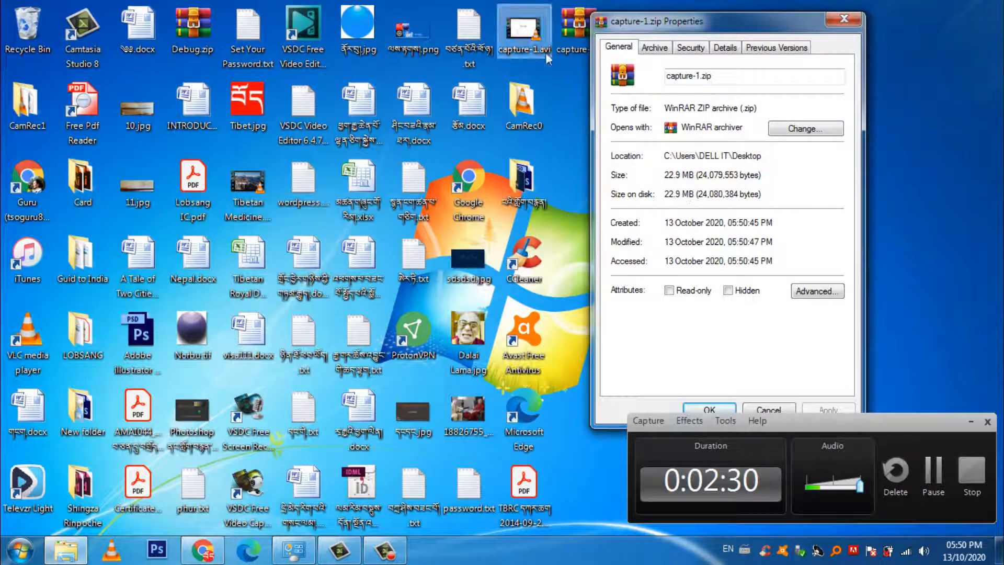
pyautogui.rightClick(531, 44)
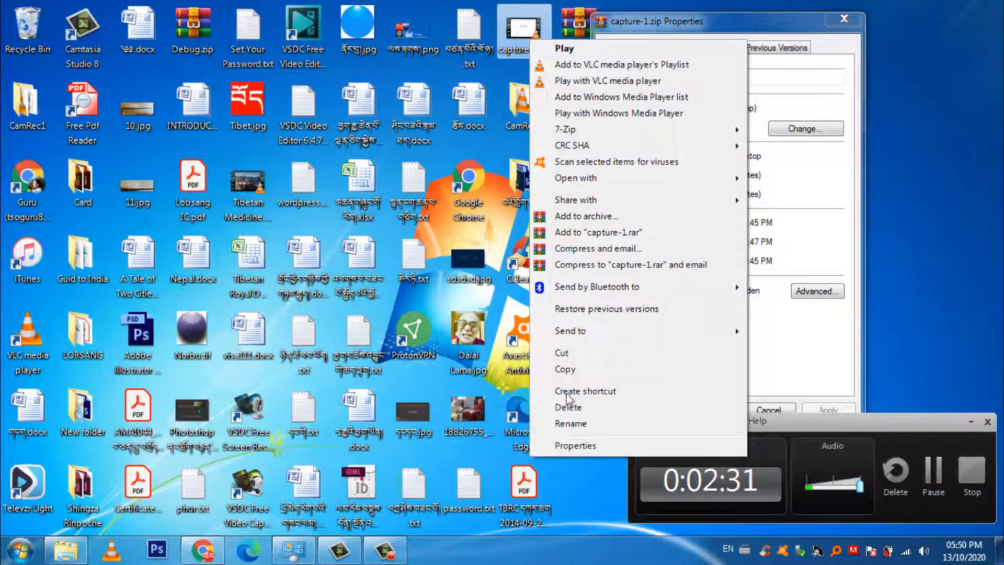
pyautogui.click(581, 446)
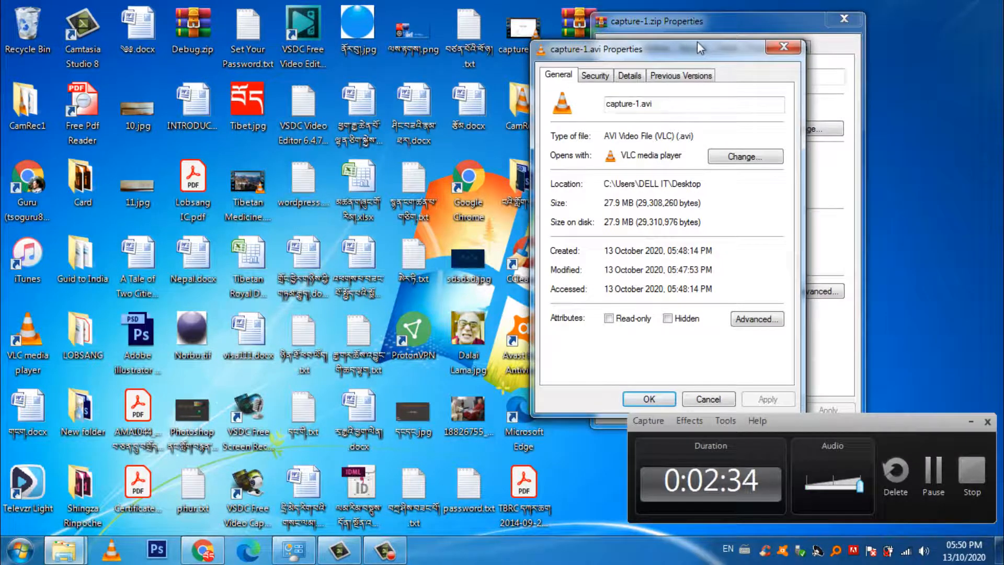
pyautogui.moveTo(698, 42); pyautogui.dragTo(507, 47)
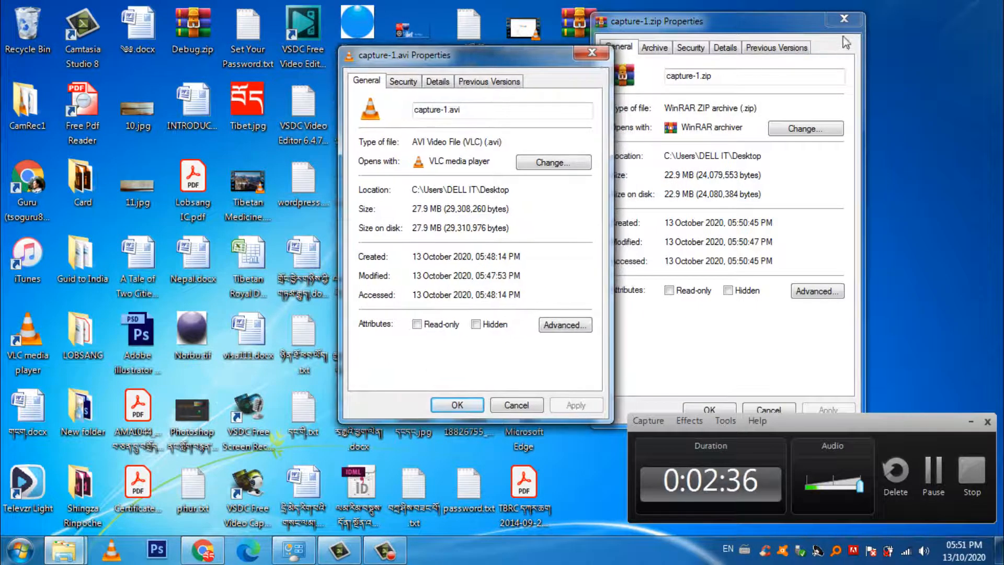
pyautogui.click(843, 19)
pyautogui.click(592, 53)
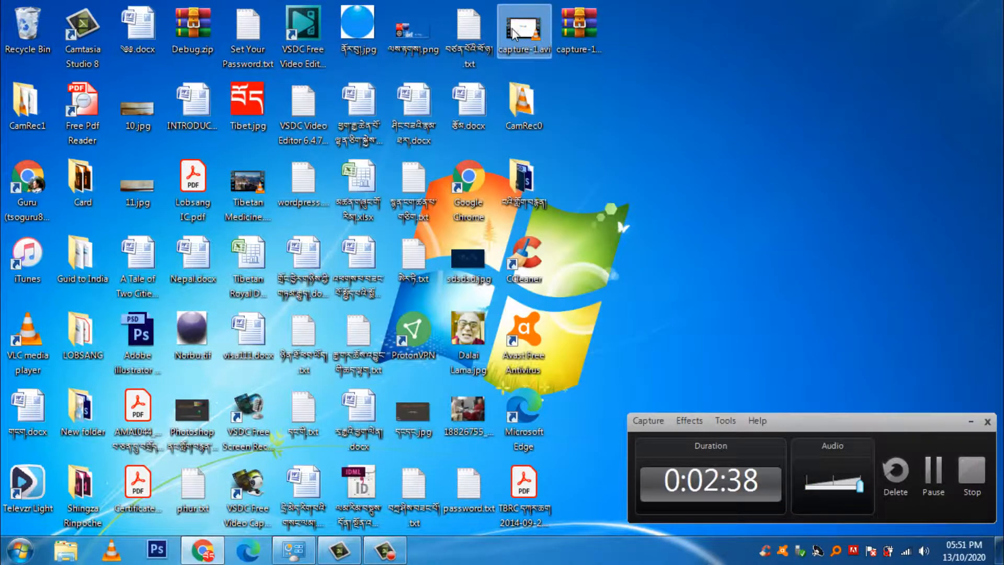
# Compress capture-1.avi with WinRAR into capture-1.rar, using the RAR archive format.
pyautogui.rightClick(514, 34)
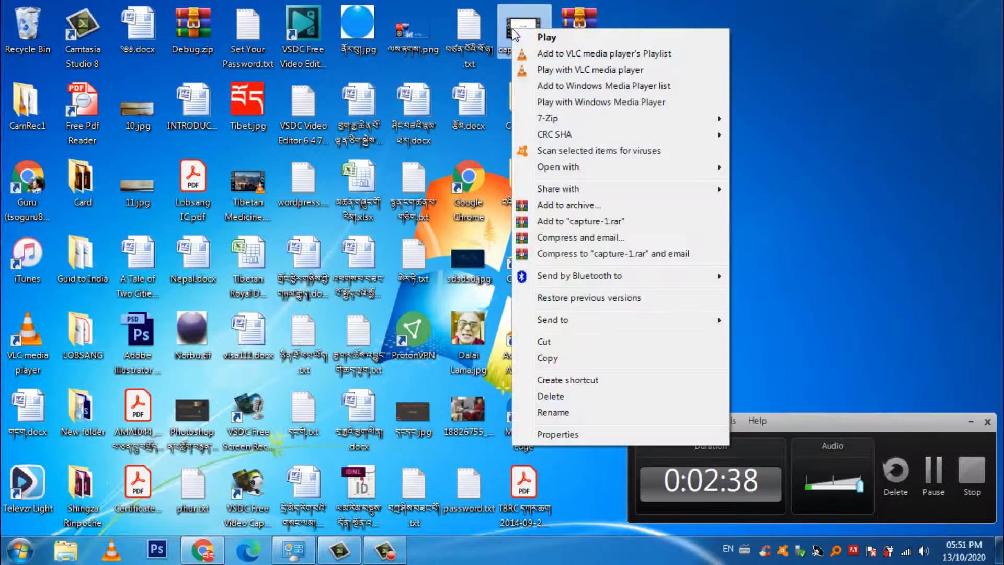
pyautogui.click(574, 207)
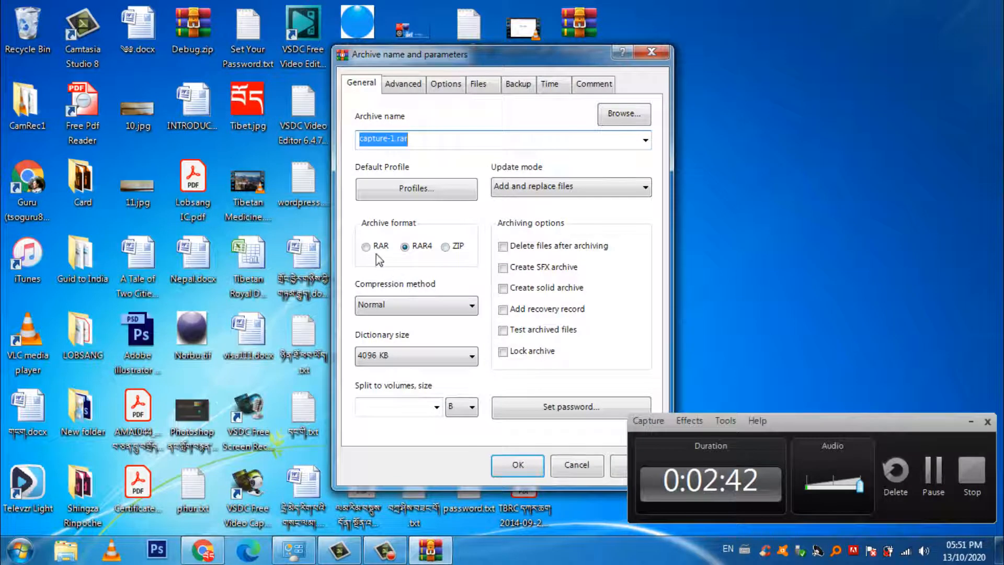
pyautogui.click(375, 249)
pyautogui.click(517, 464)
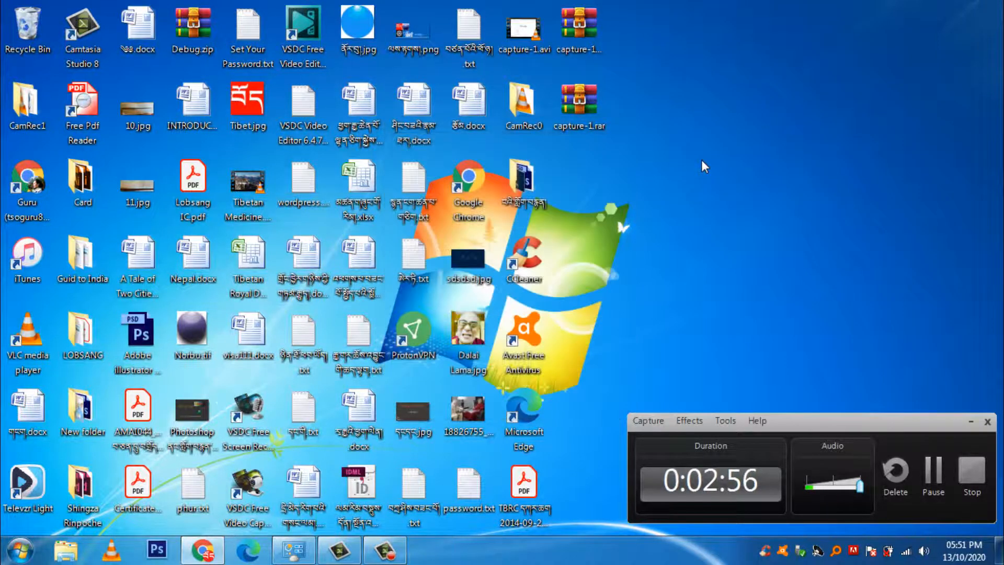
# Check the file size of capture-1.rar in its properties and return to the desktop.
pyautogui.click(588, 107)
pyautogui.rightClick(589, 107)
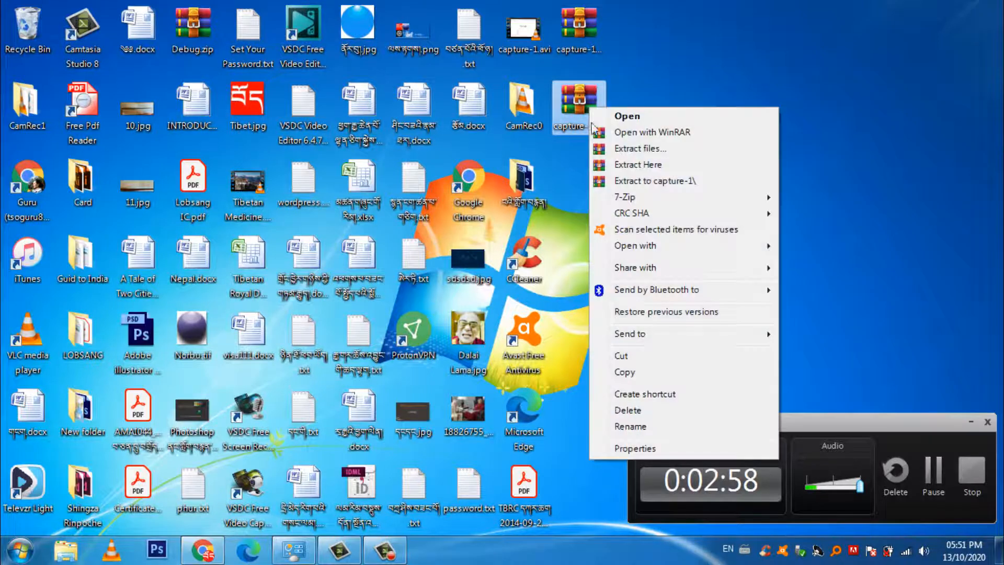
pyautogui.click(631, 446)
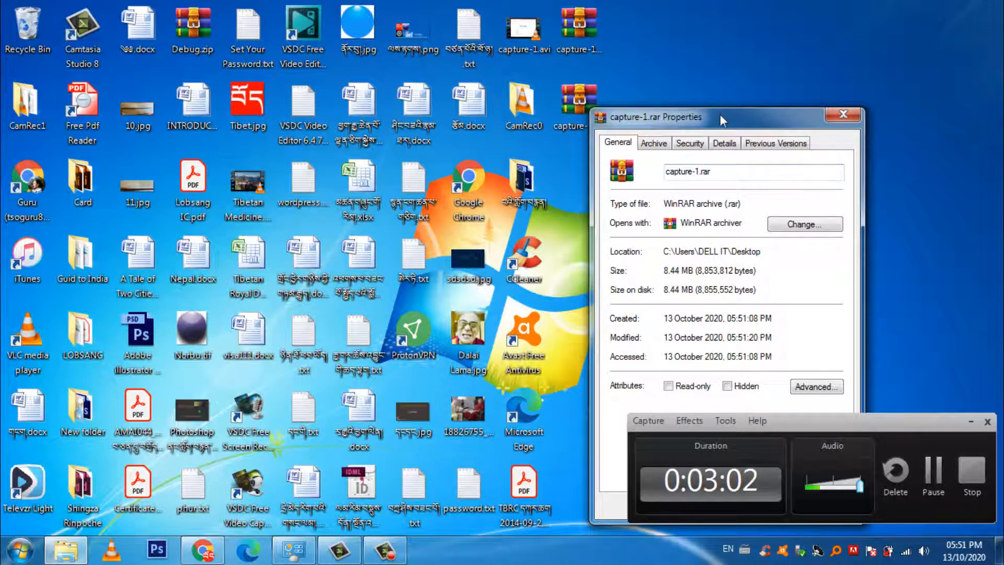
pyautogui.moveTo(719, 115); pyautogui.dragTo(765, 23)
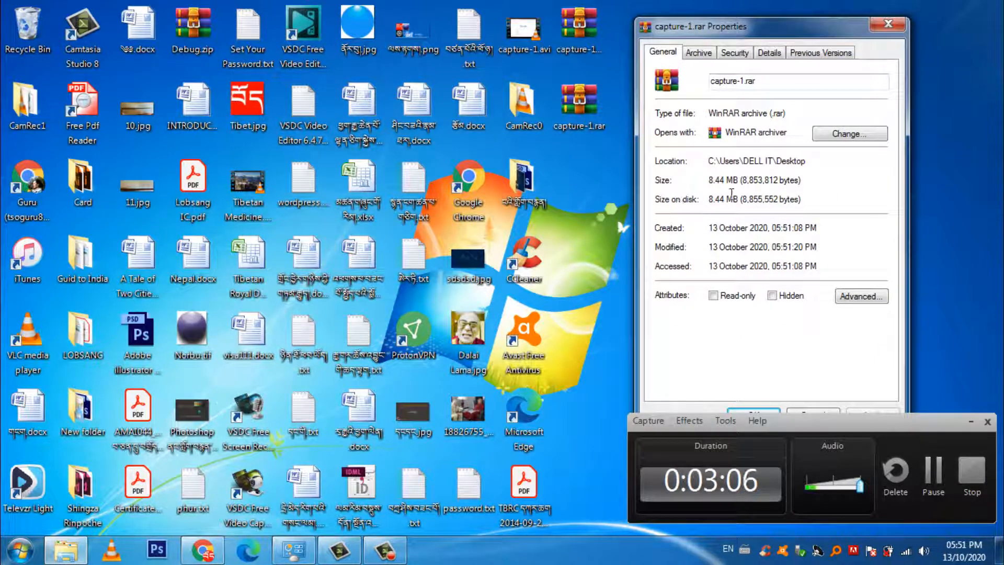
pyautogui.click(887, 25)
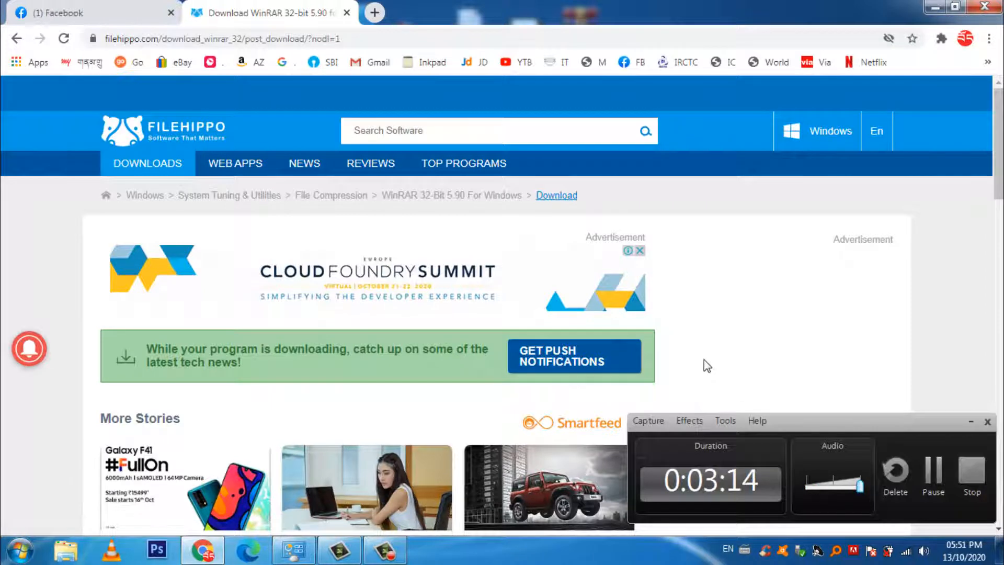
pyautogui.click(935, 7)
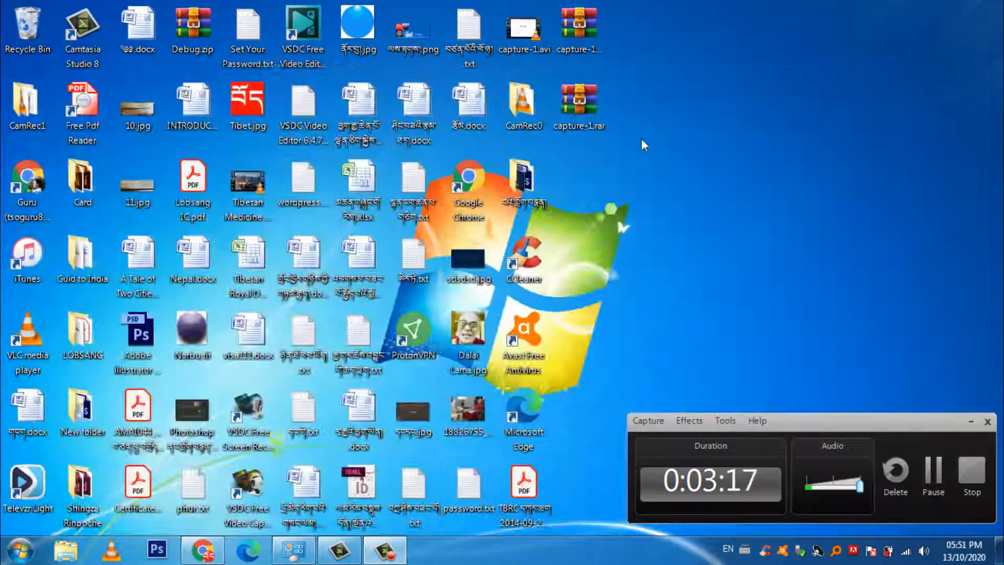
pyautogui.rightClick(581, 99)
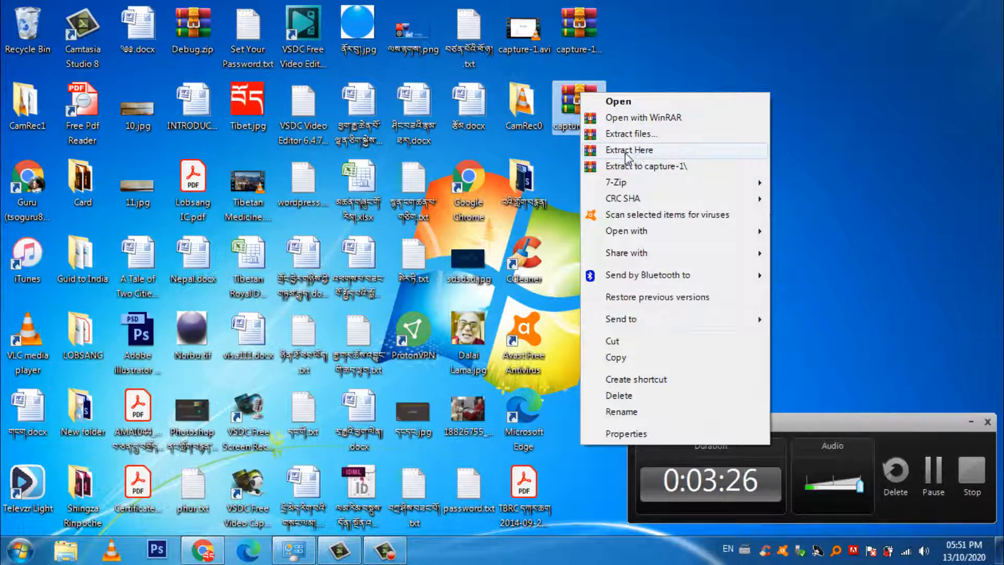
pyautogui.rightClick(520, 101)
pyautogui.click(510, 32)
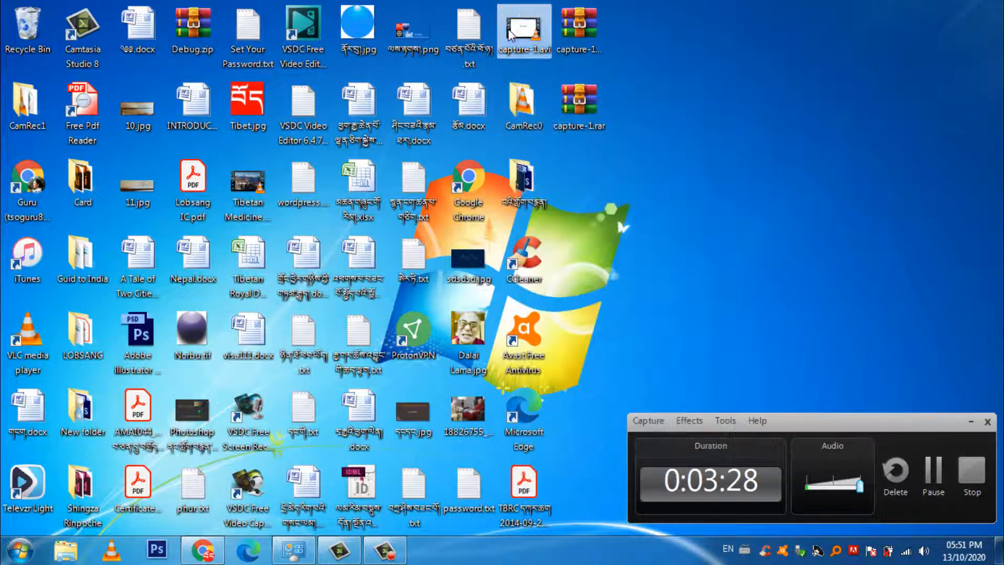
pyautogui.rightClick(510, 31)
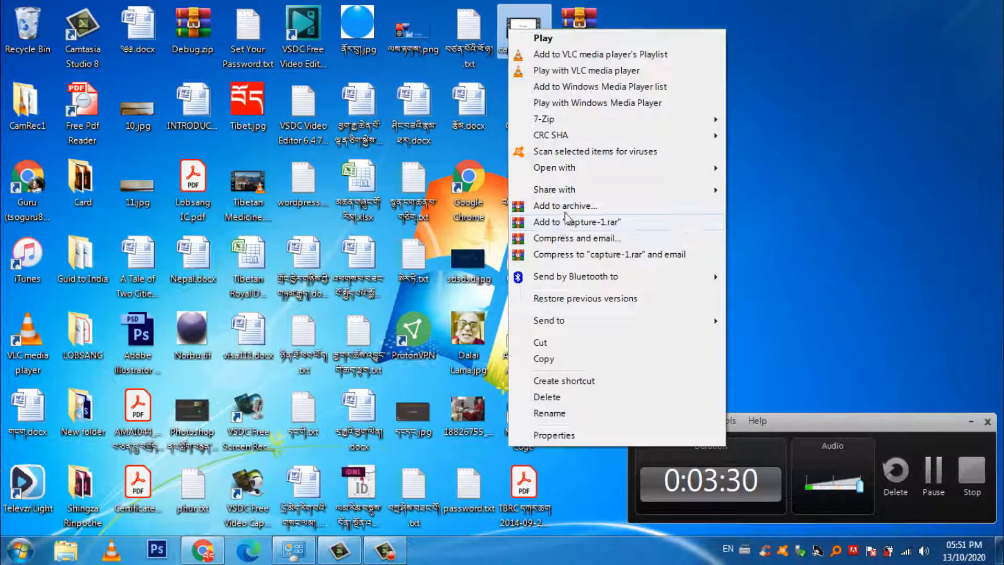
pyautogui.click(795, 90)
# Extract capture-1.rar directly onto the desktop, replacing the existing capture-1.avi.
pyautogui.click(578, 99)
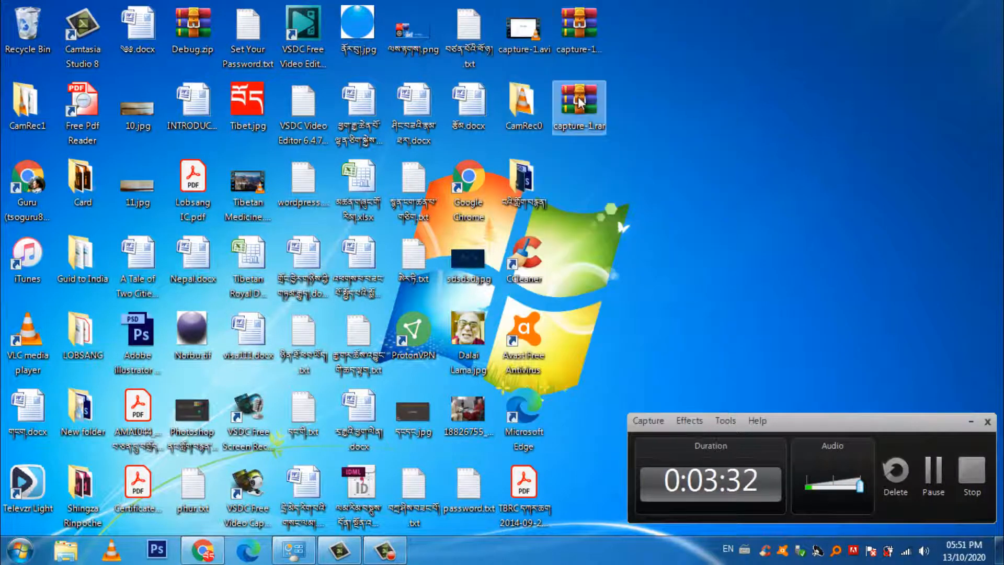
pyautogui.rightClick(578, 97)
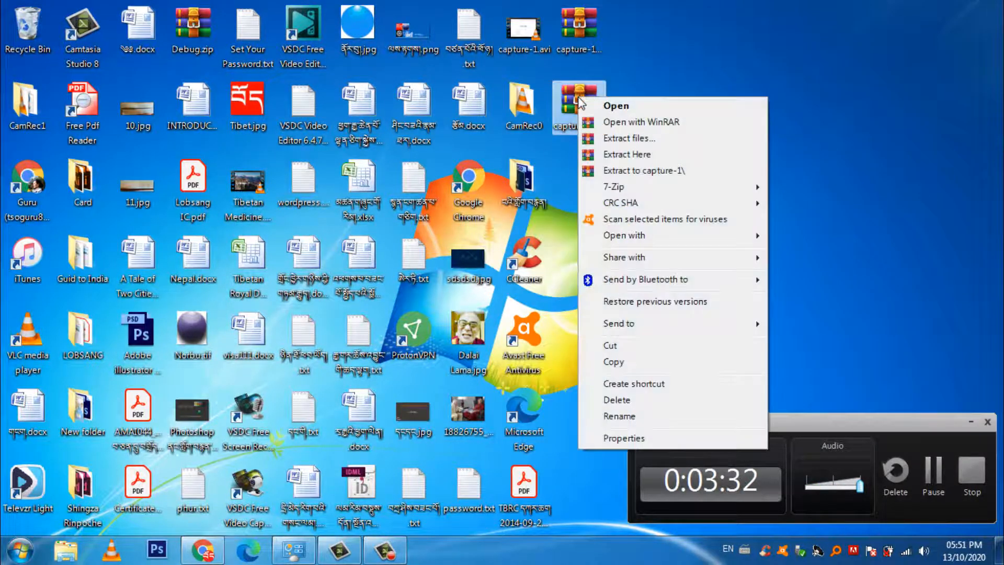
pyautogui.click(645, 159)
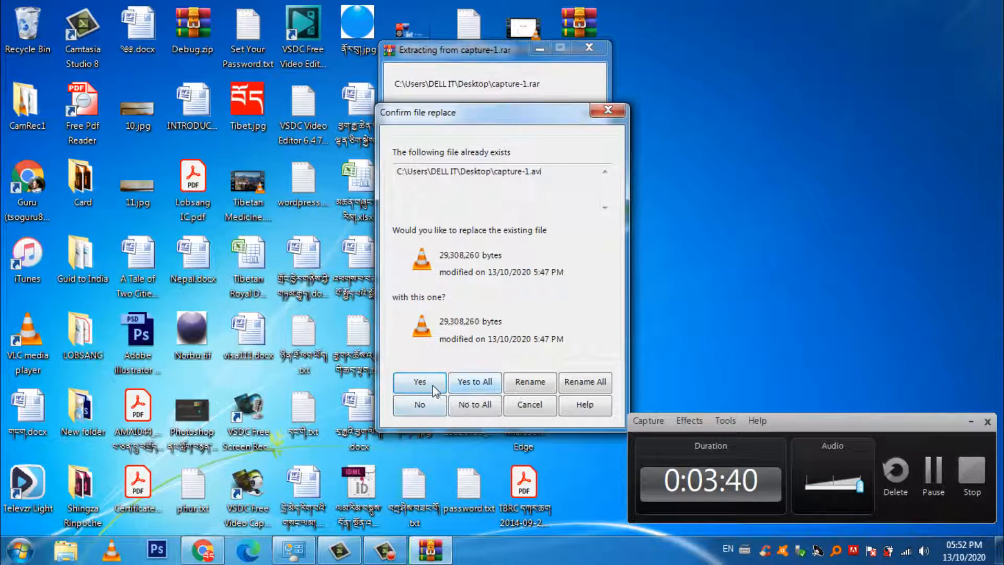
pyautogui.click(433, 387)
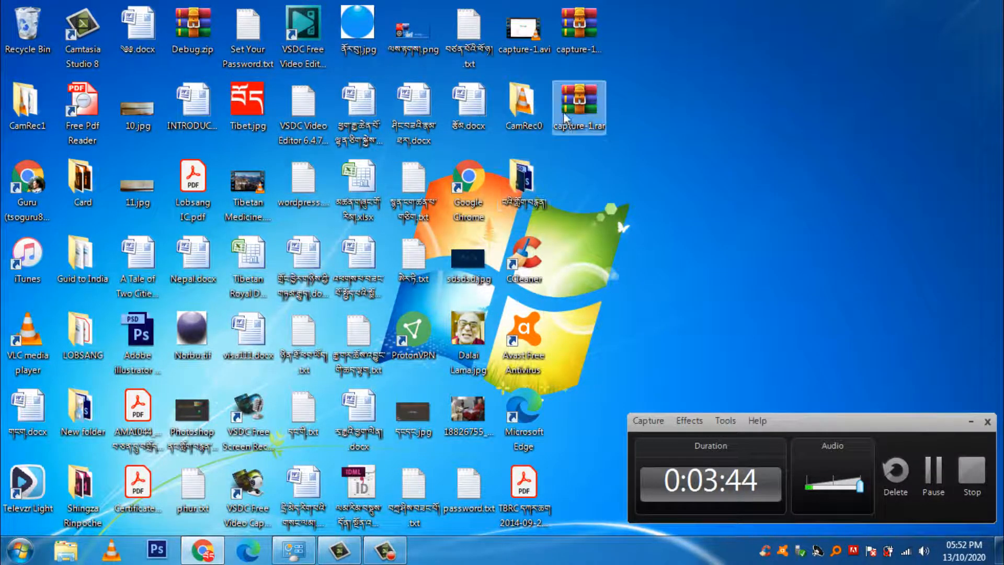
# Delete capture-1.avi from the desktop.
pyautogui.rightClick(532, 40)
pyautogui.click(575, 408)
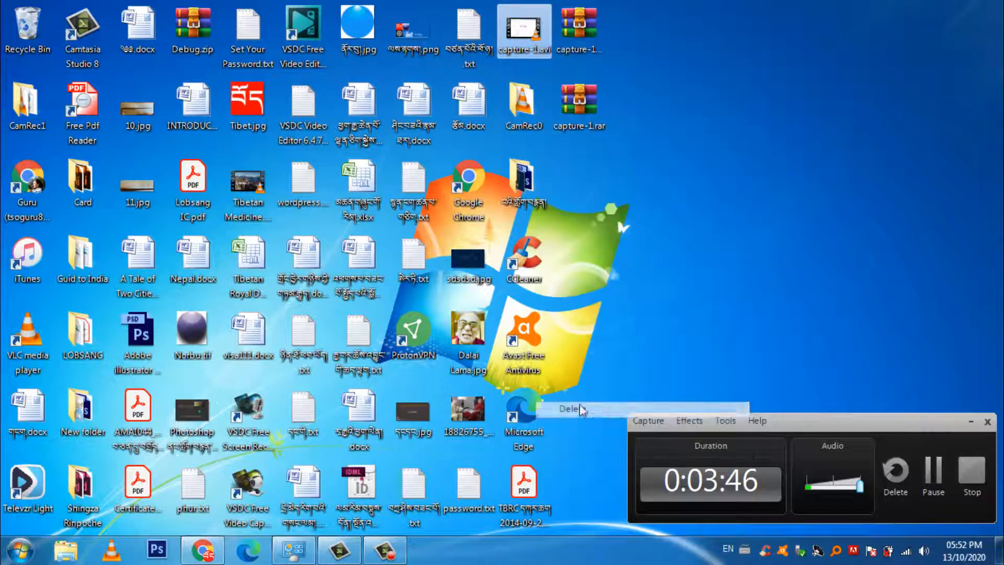
pyautogui.click(567, 314)
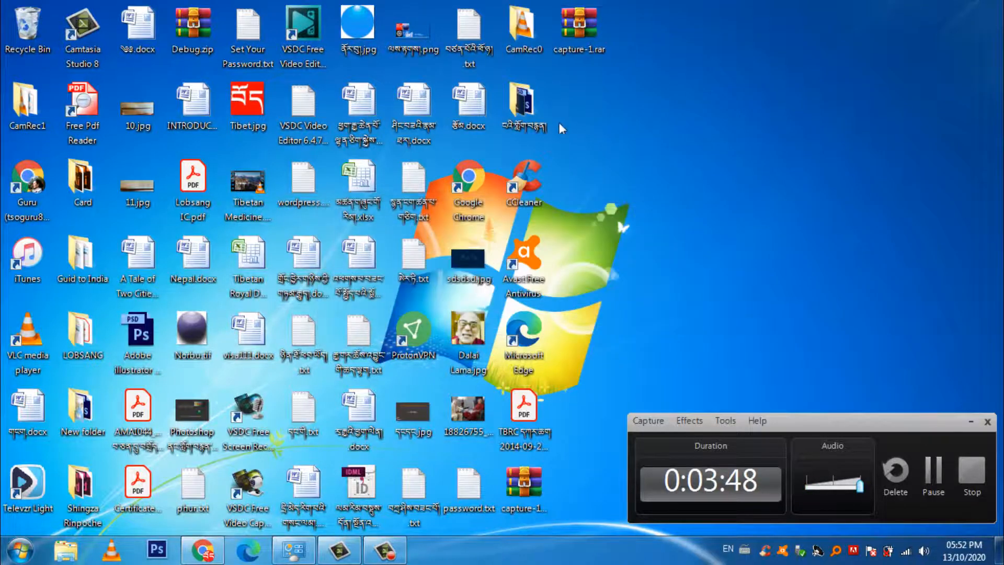
# Extract capture-1.rar onto the desktop to recover capture-1.avi, and view the extracted file's details.
pyautogui.rightClick(579, 37)
pyautogui.click(635, 96)
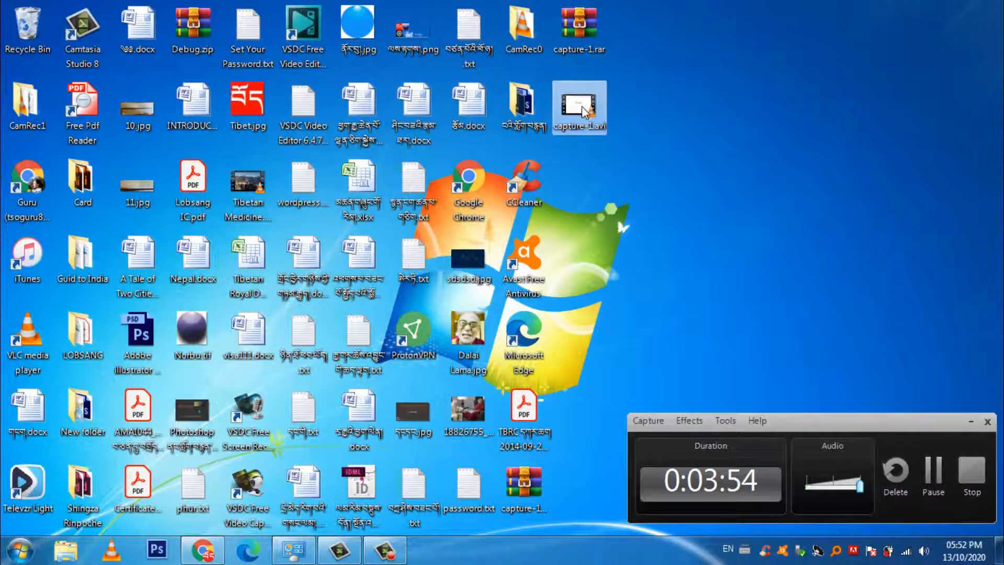
pyautogui.moveTo(585, 110)
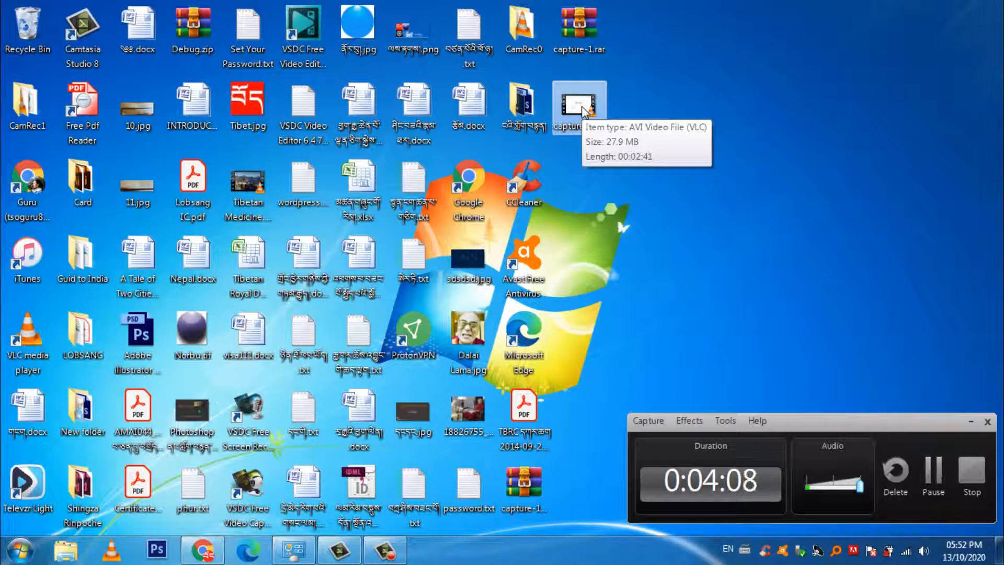
pyautogui.click(966, 482)
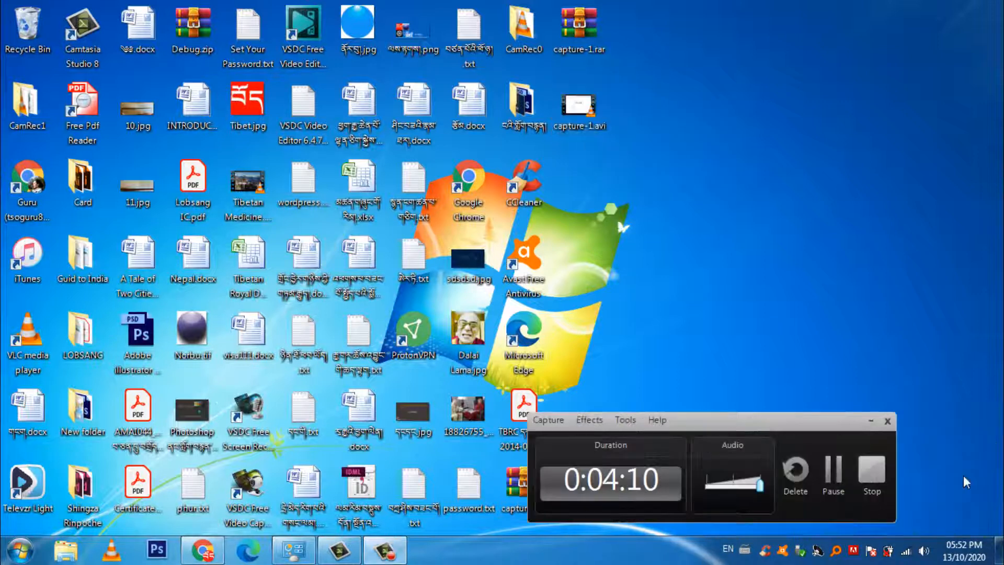